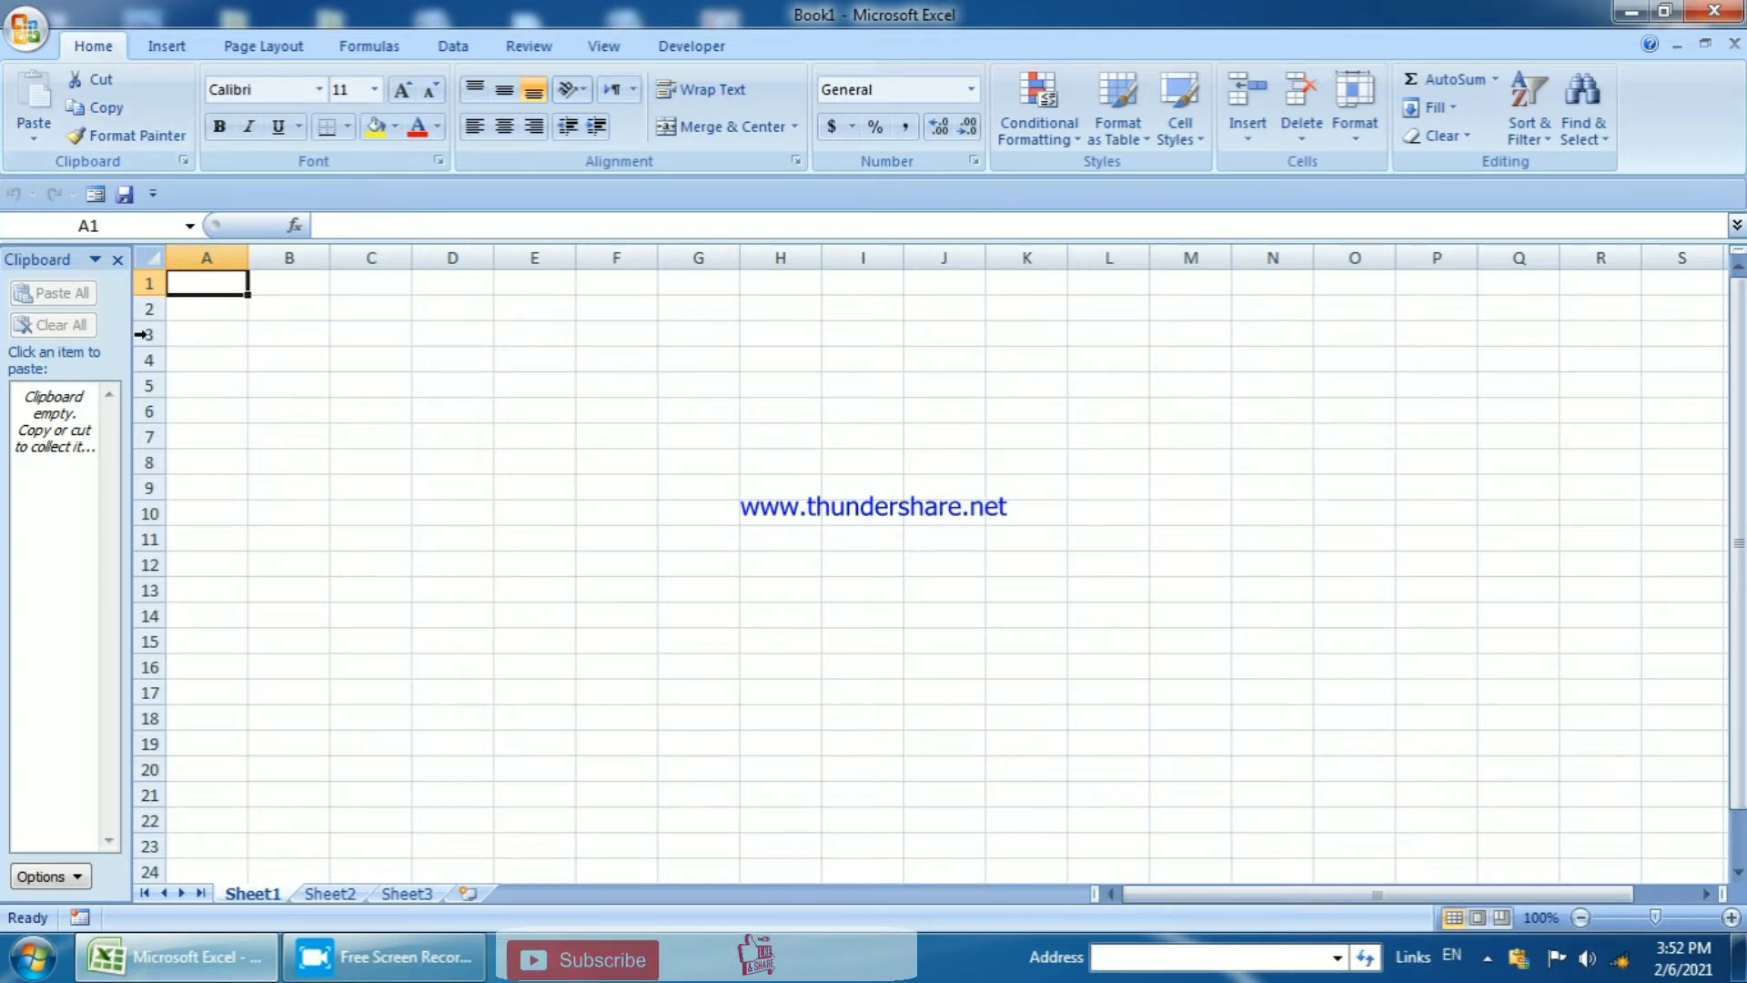
Open the recently used workbook named sad.
click(24, 36)
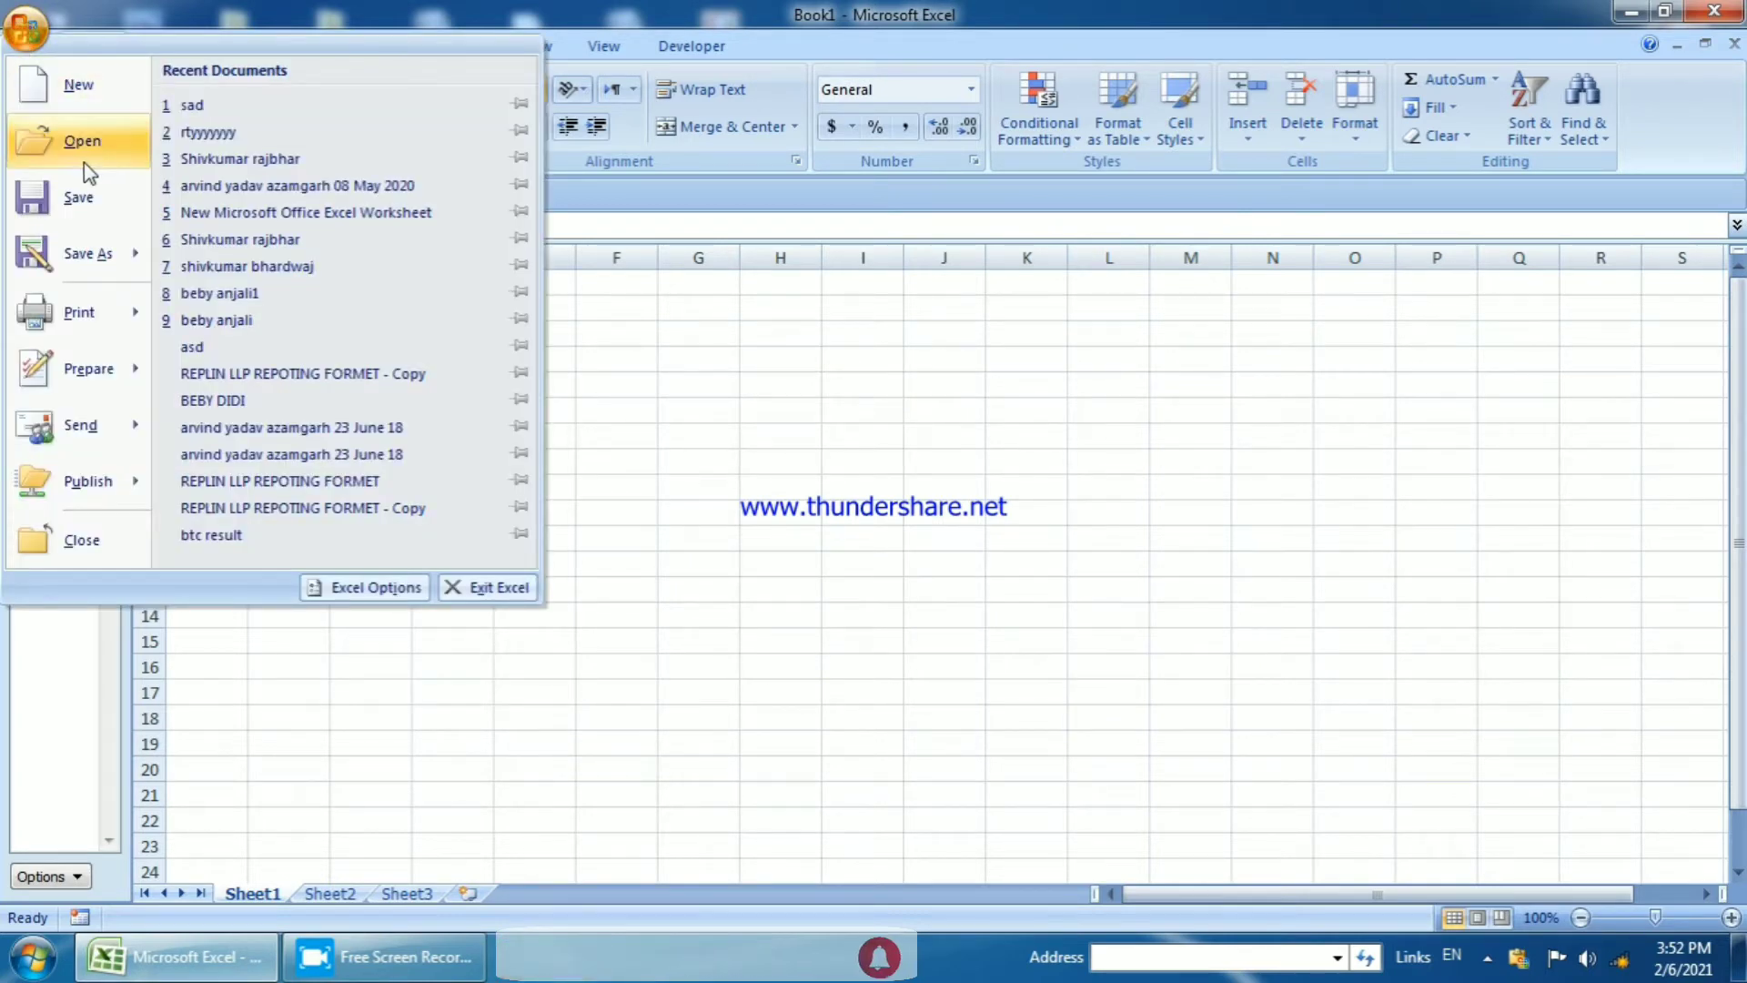
click(215, 108)
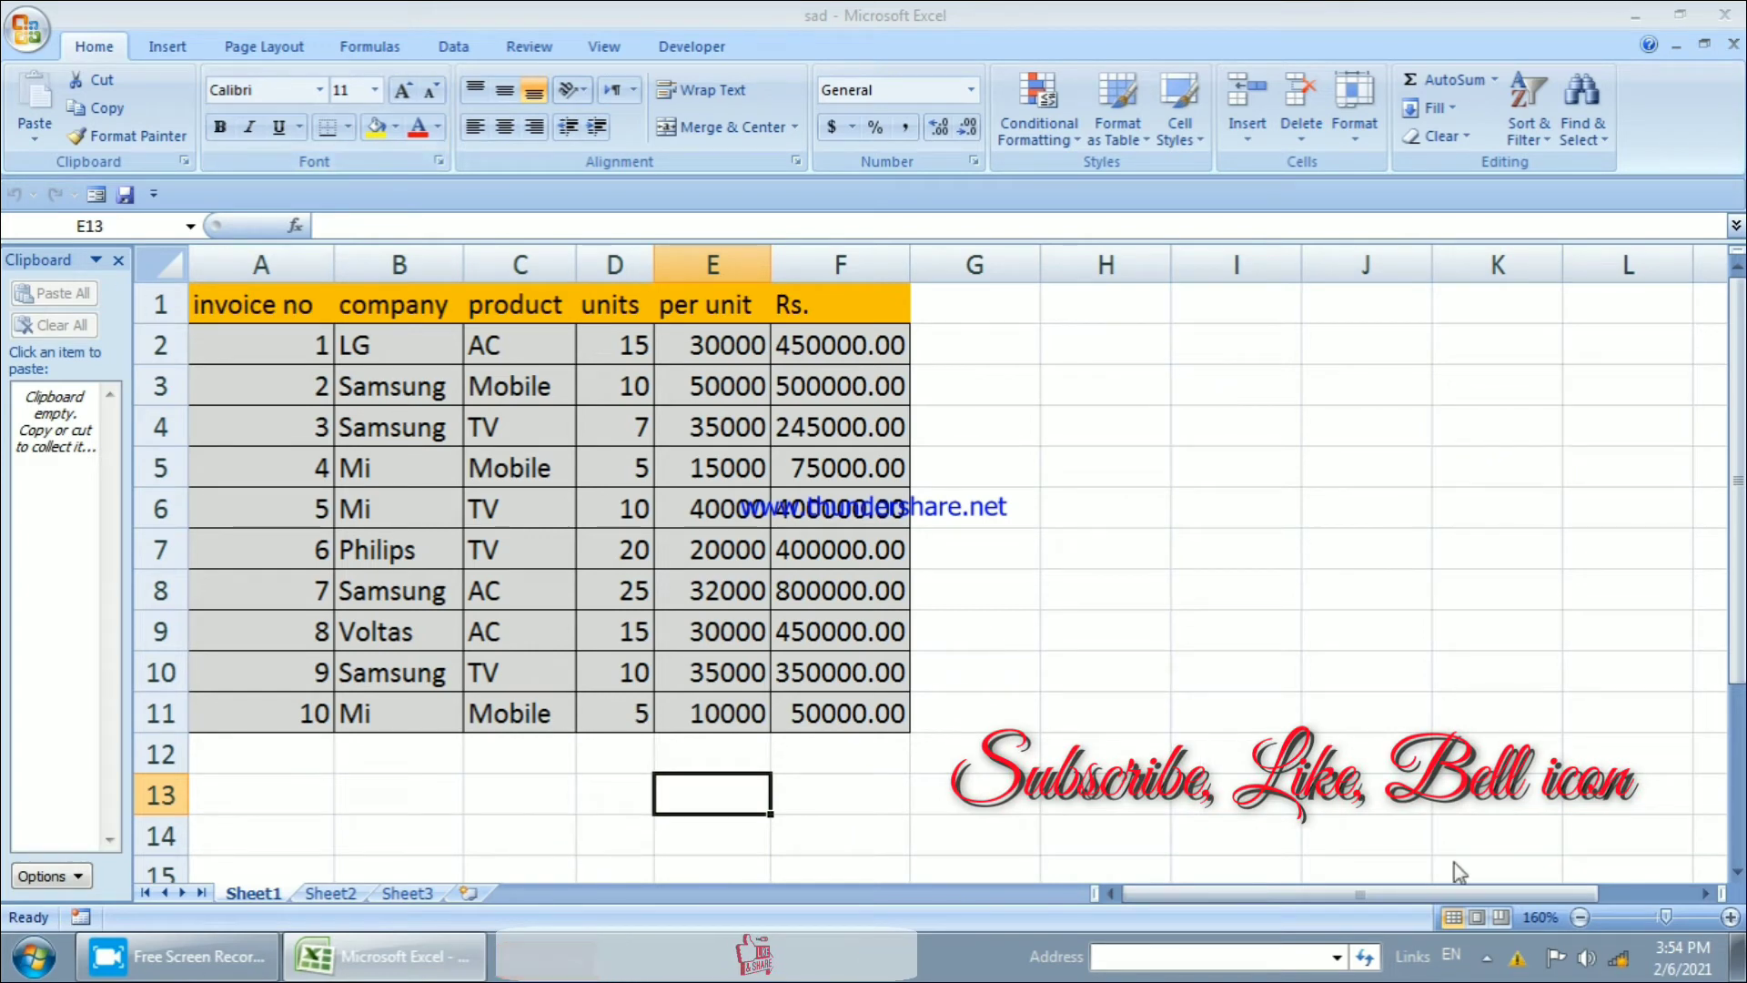
click(1505, 826)
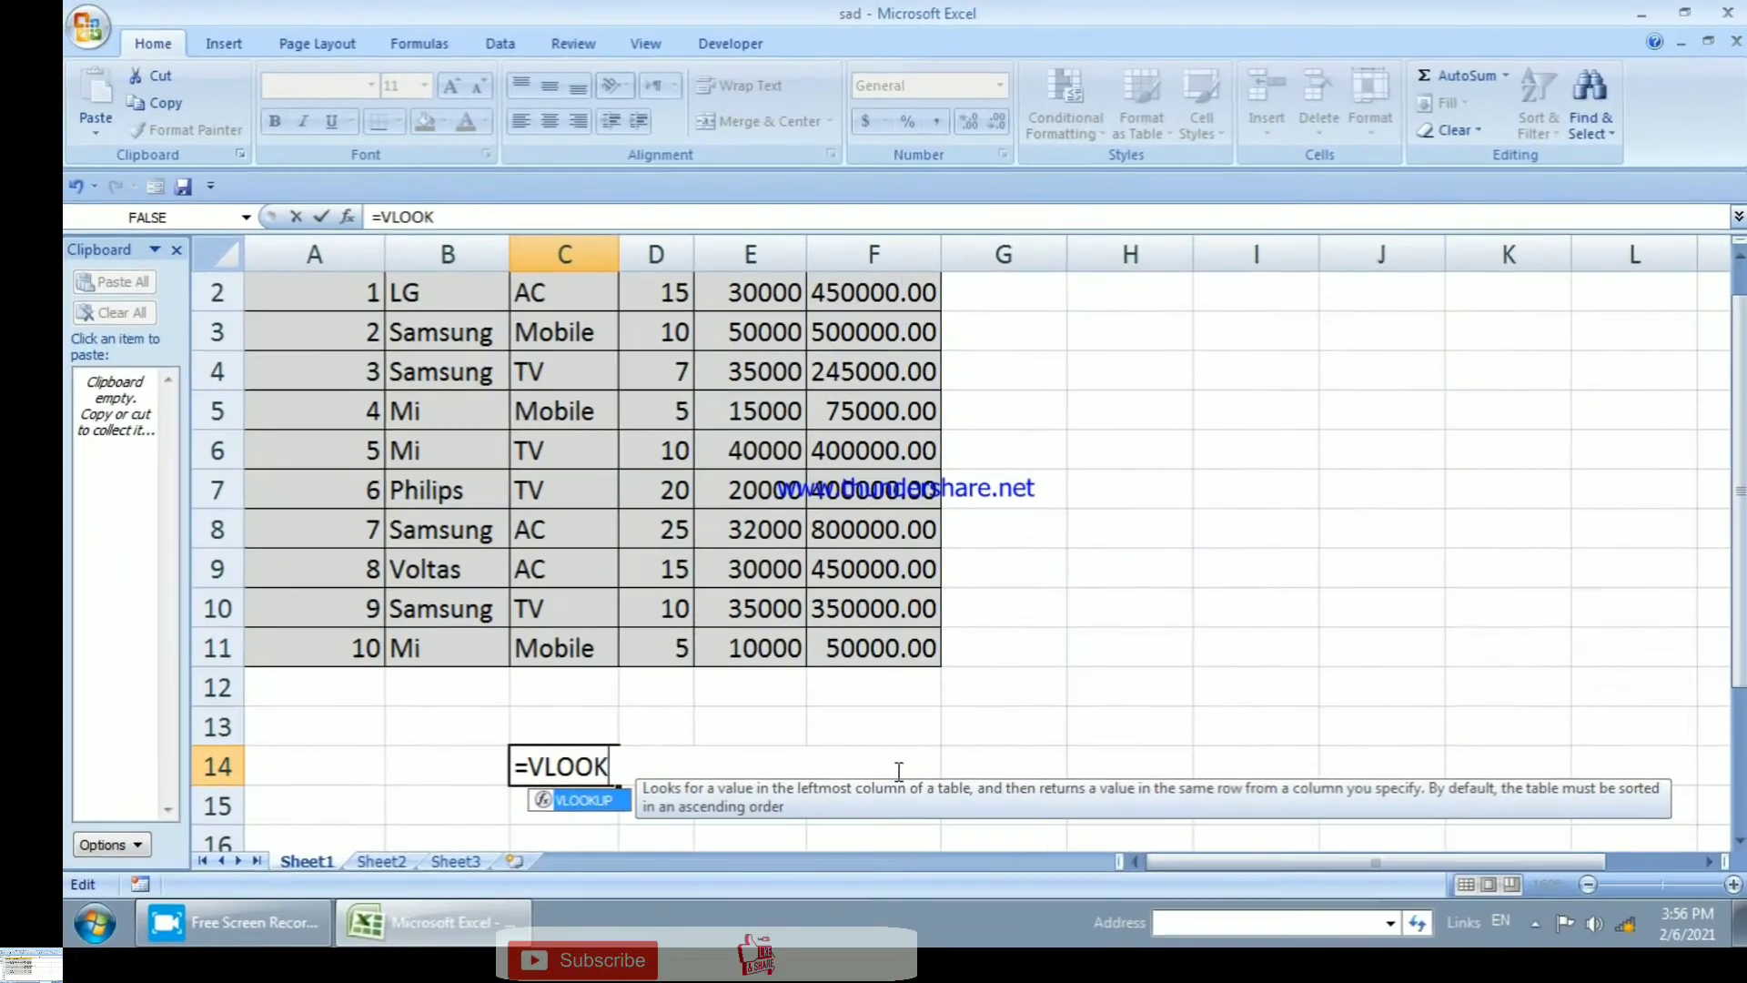
text(up)
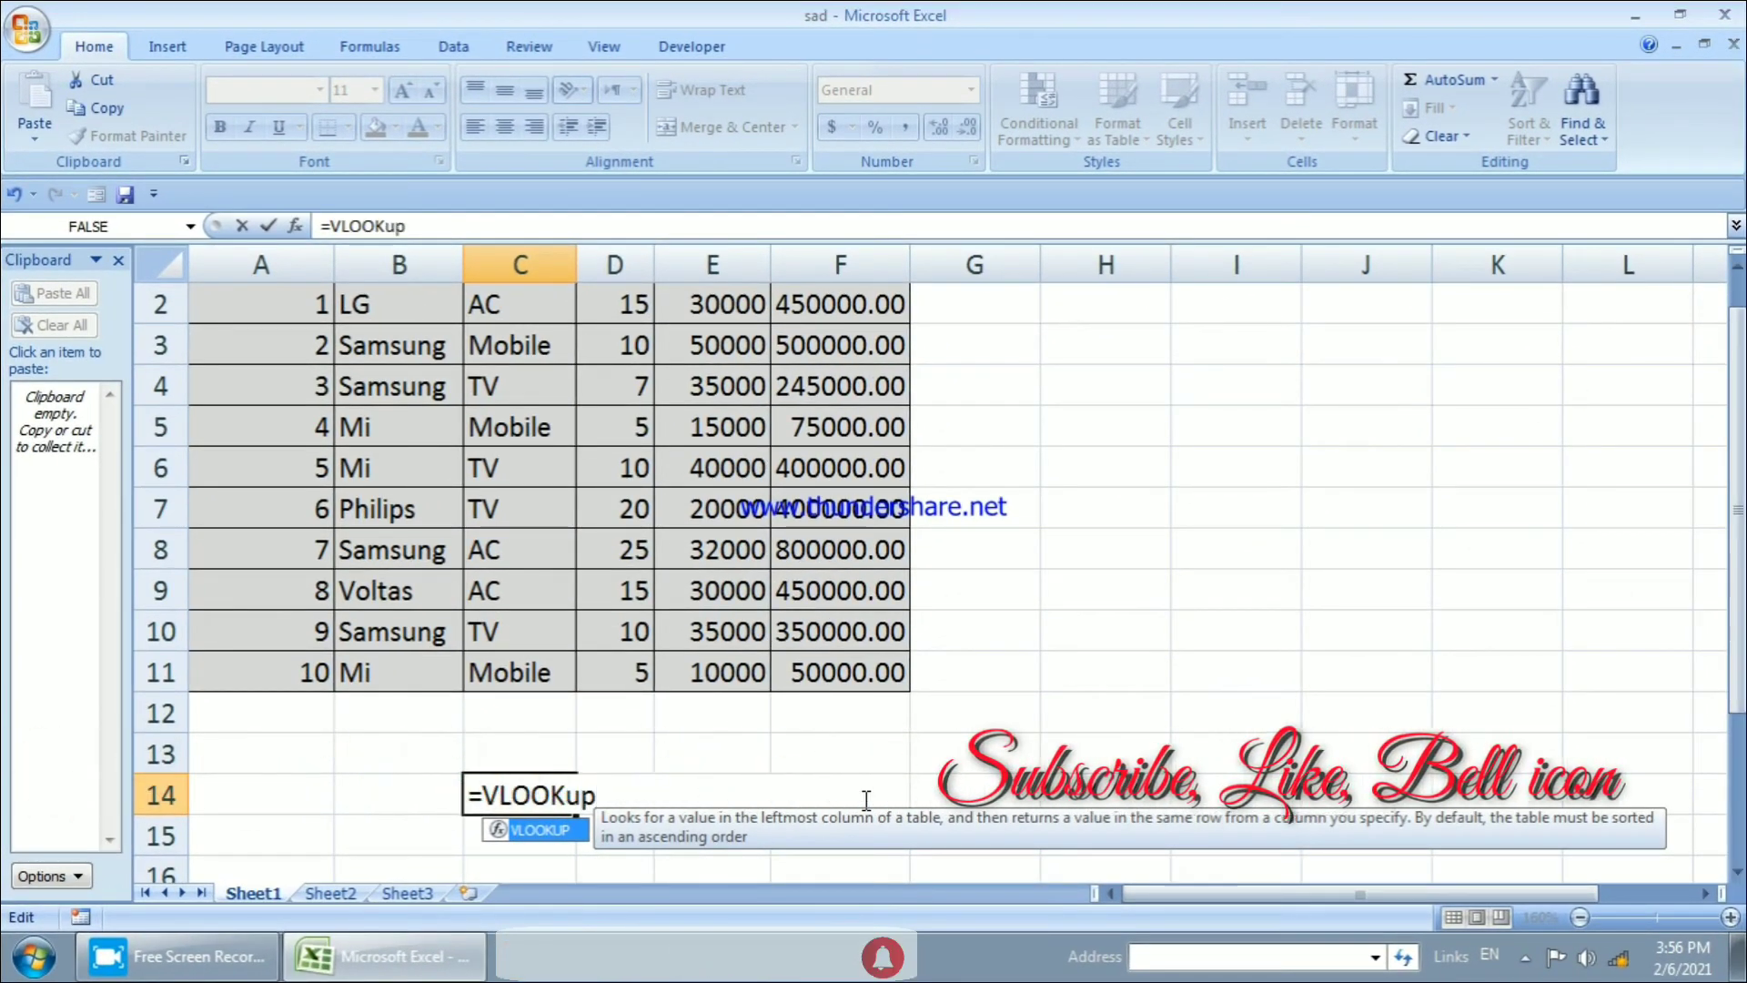
key(BackSpace)
key(BackSpace)
key(BackSpace)
key(BackSpace)
key(BackSpace)
key(BackSpace)
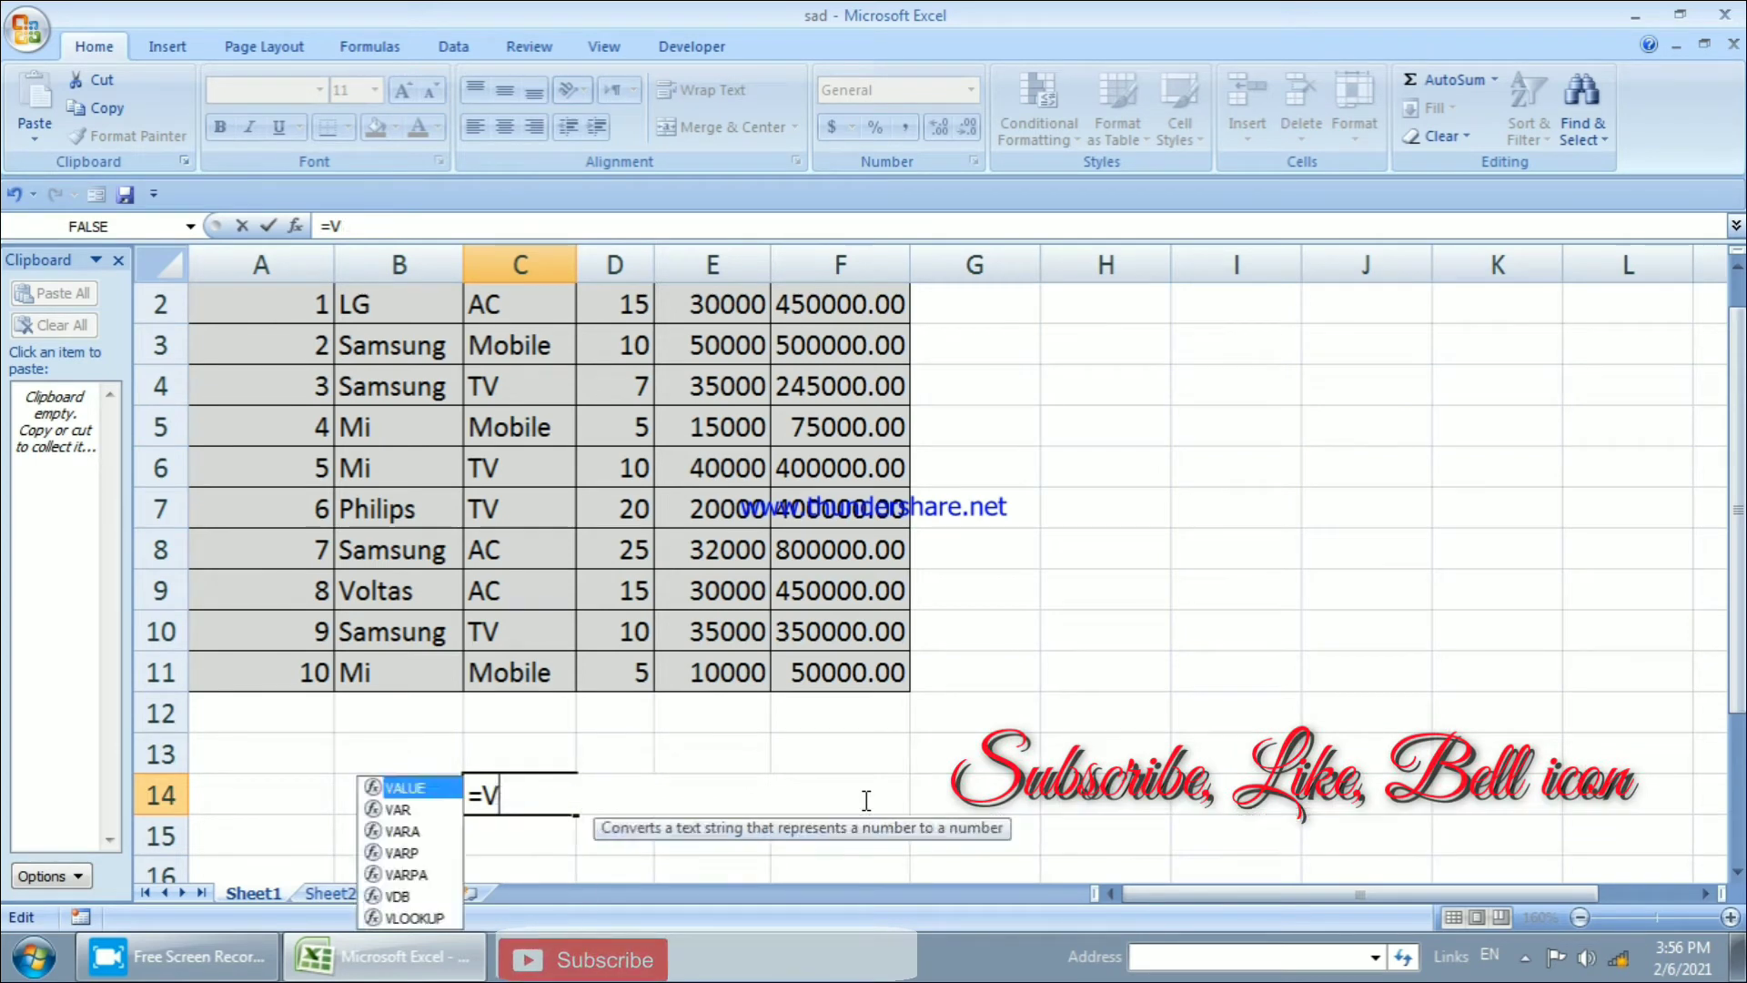
key(BackSpace)
Begin a VLOOKUP formula in cell C14, up to its opening parenthesis.
text(vlo)
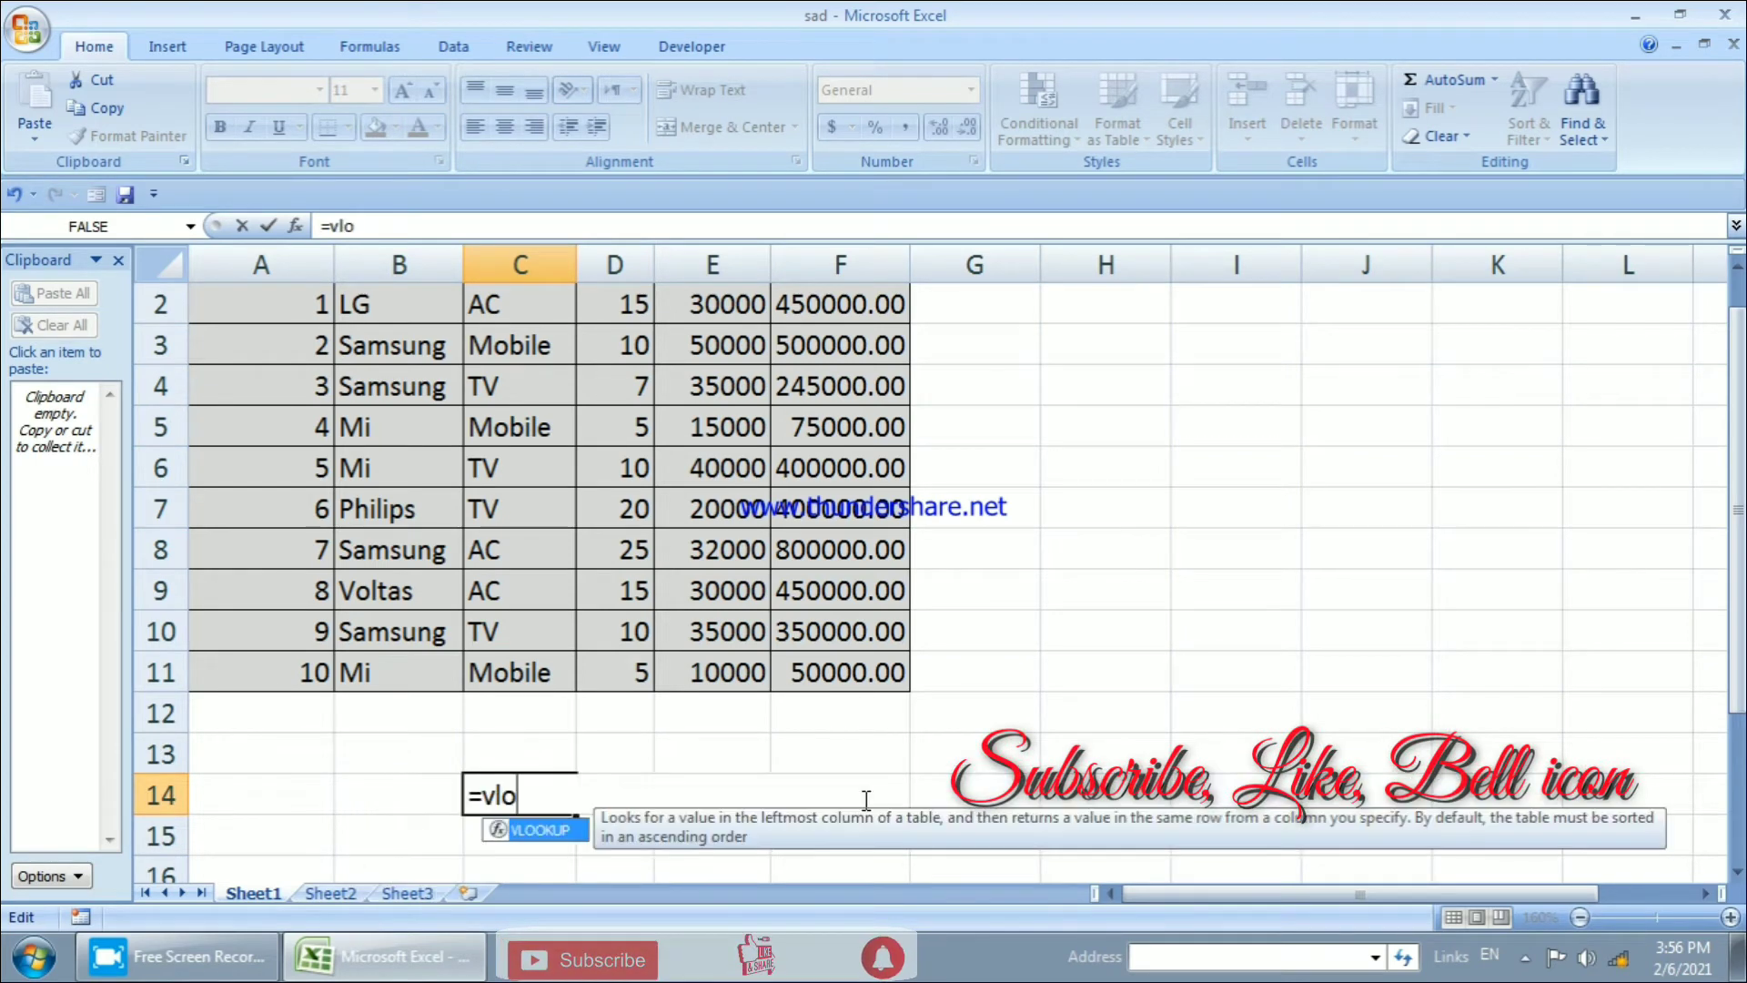
text(ok)
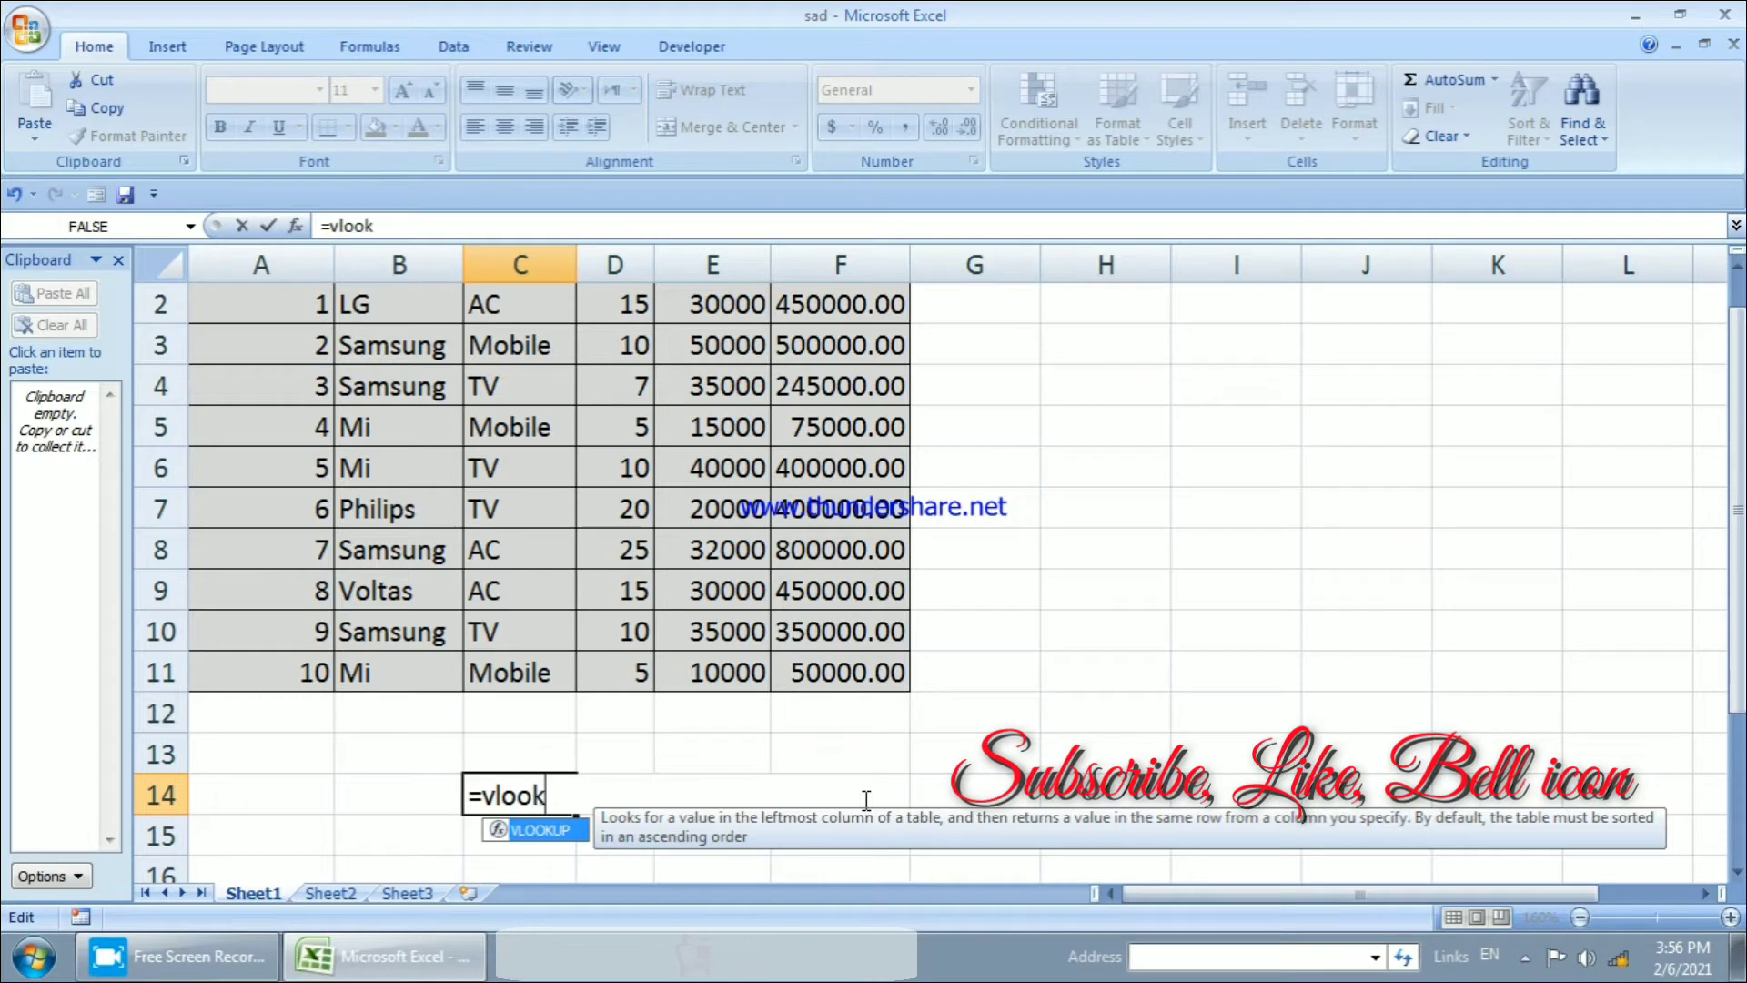
text(up()
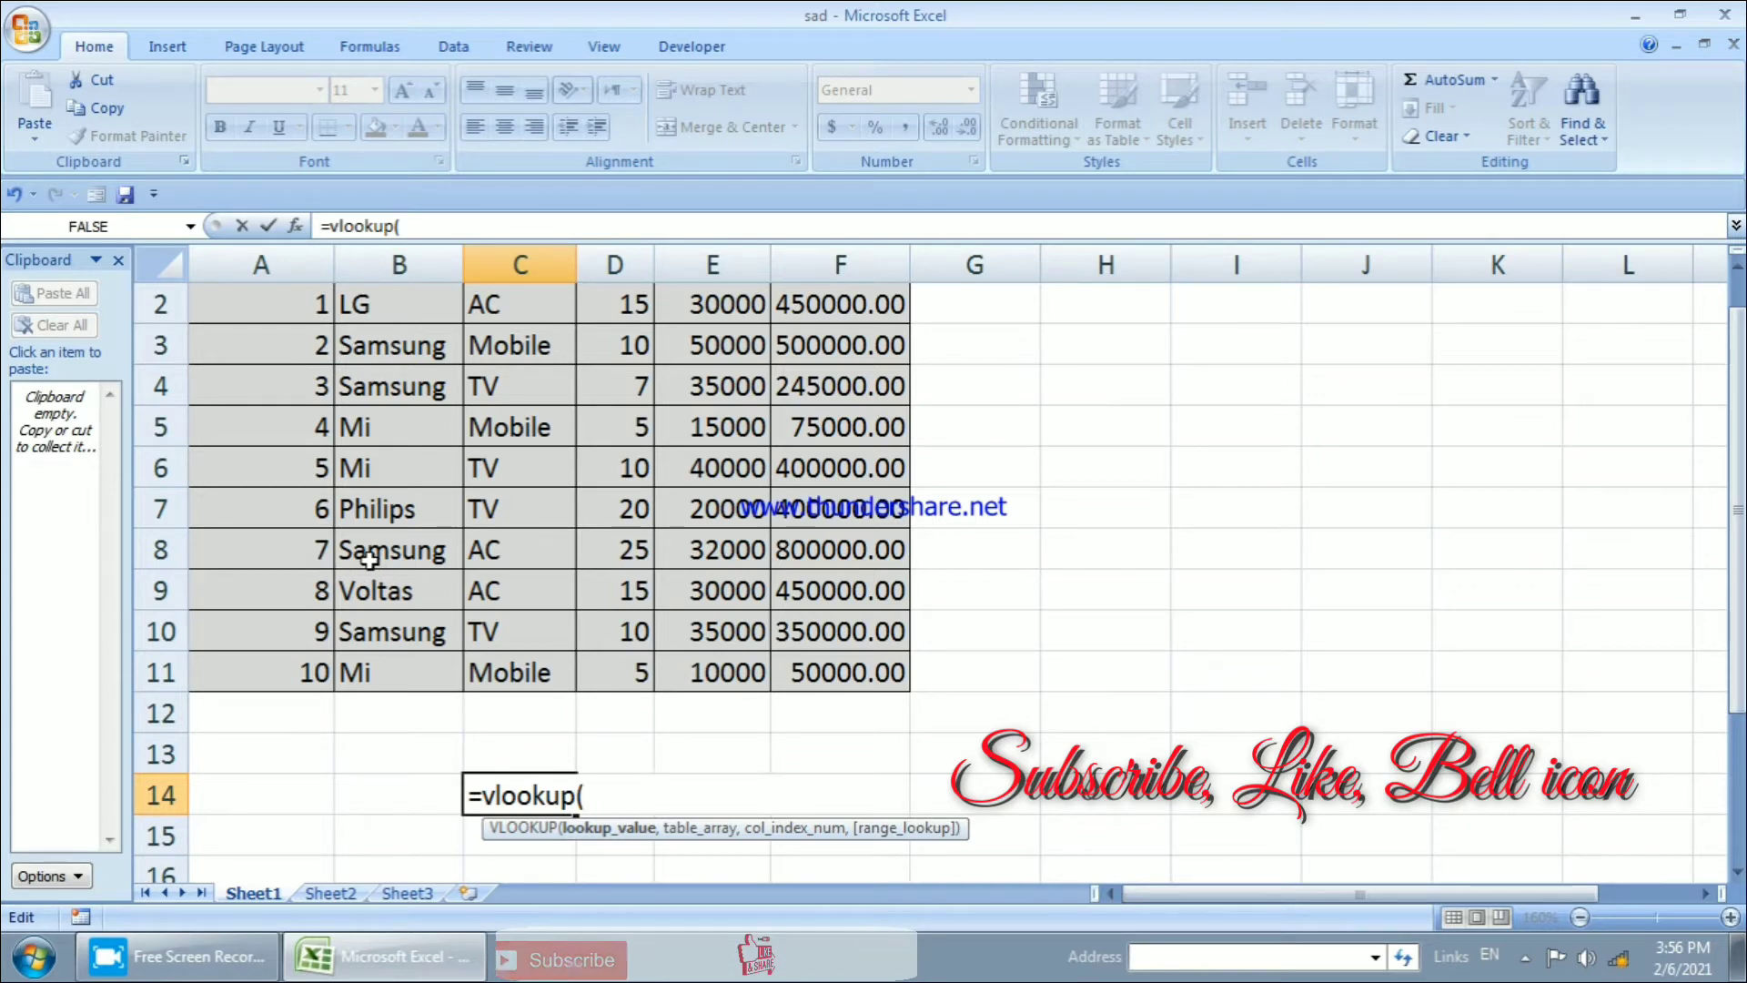
text(7)
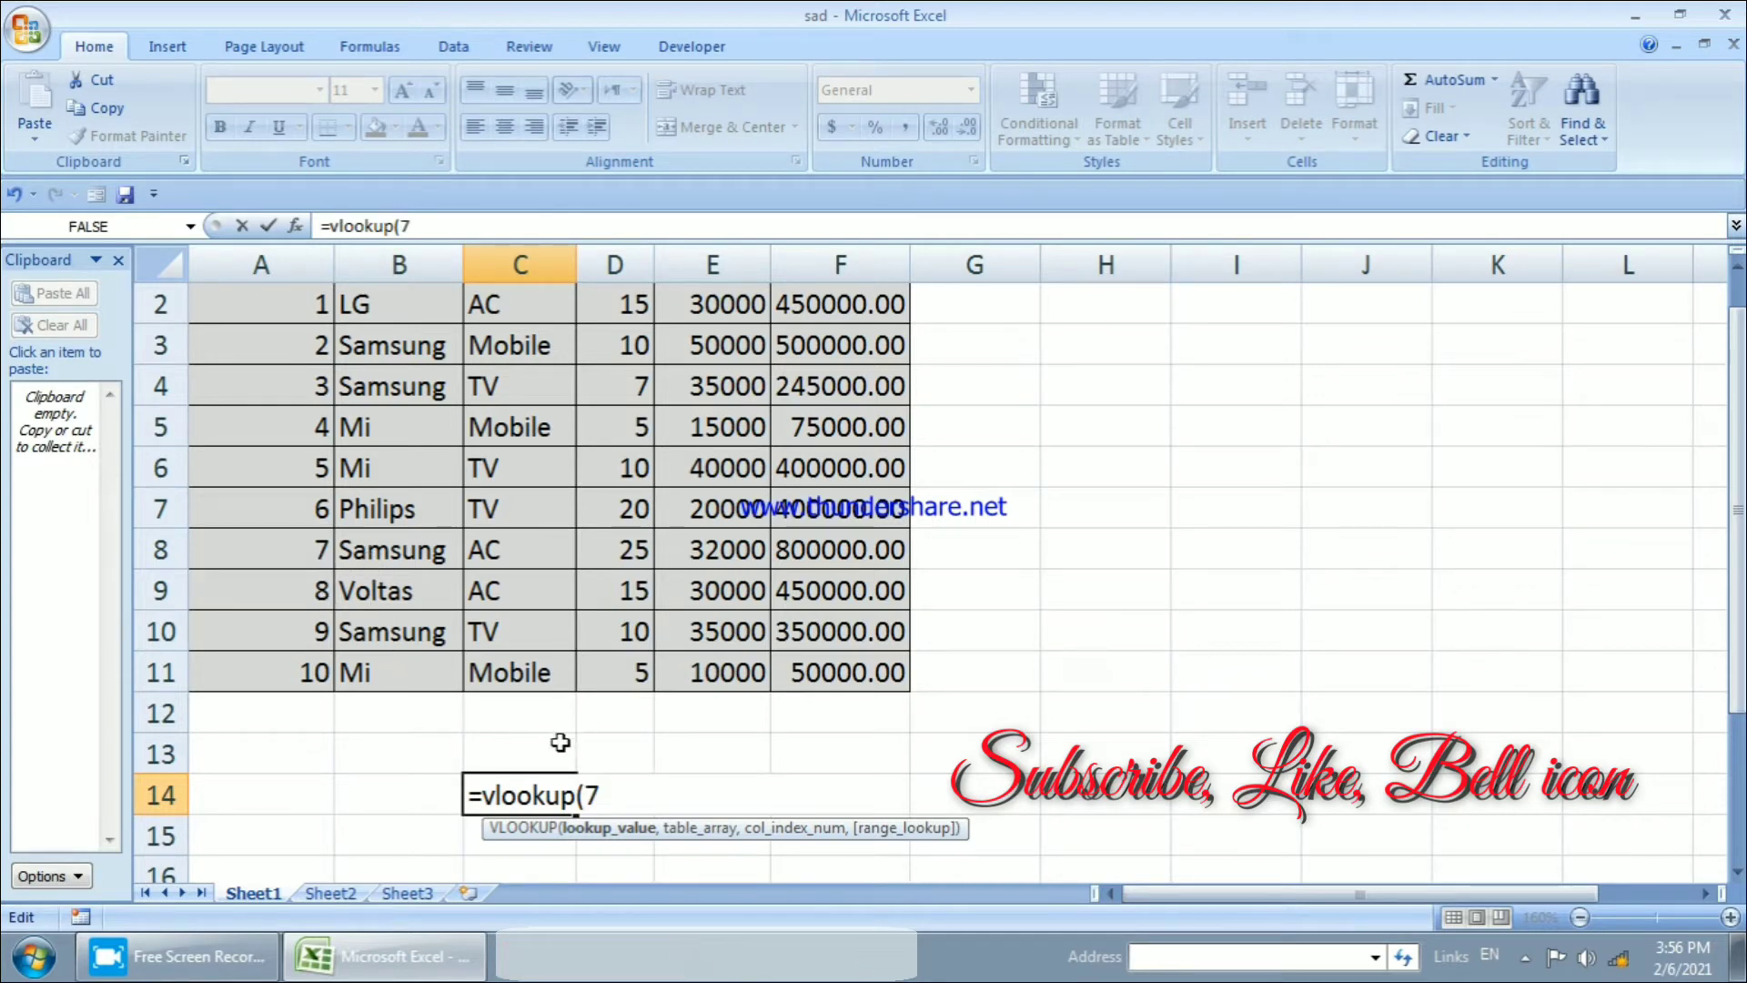
text(,)
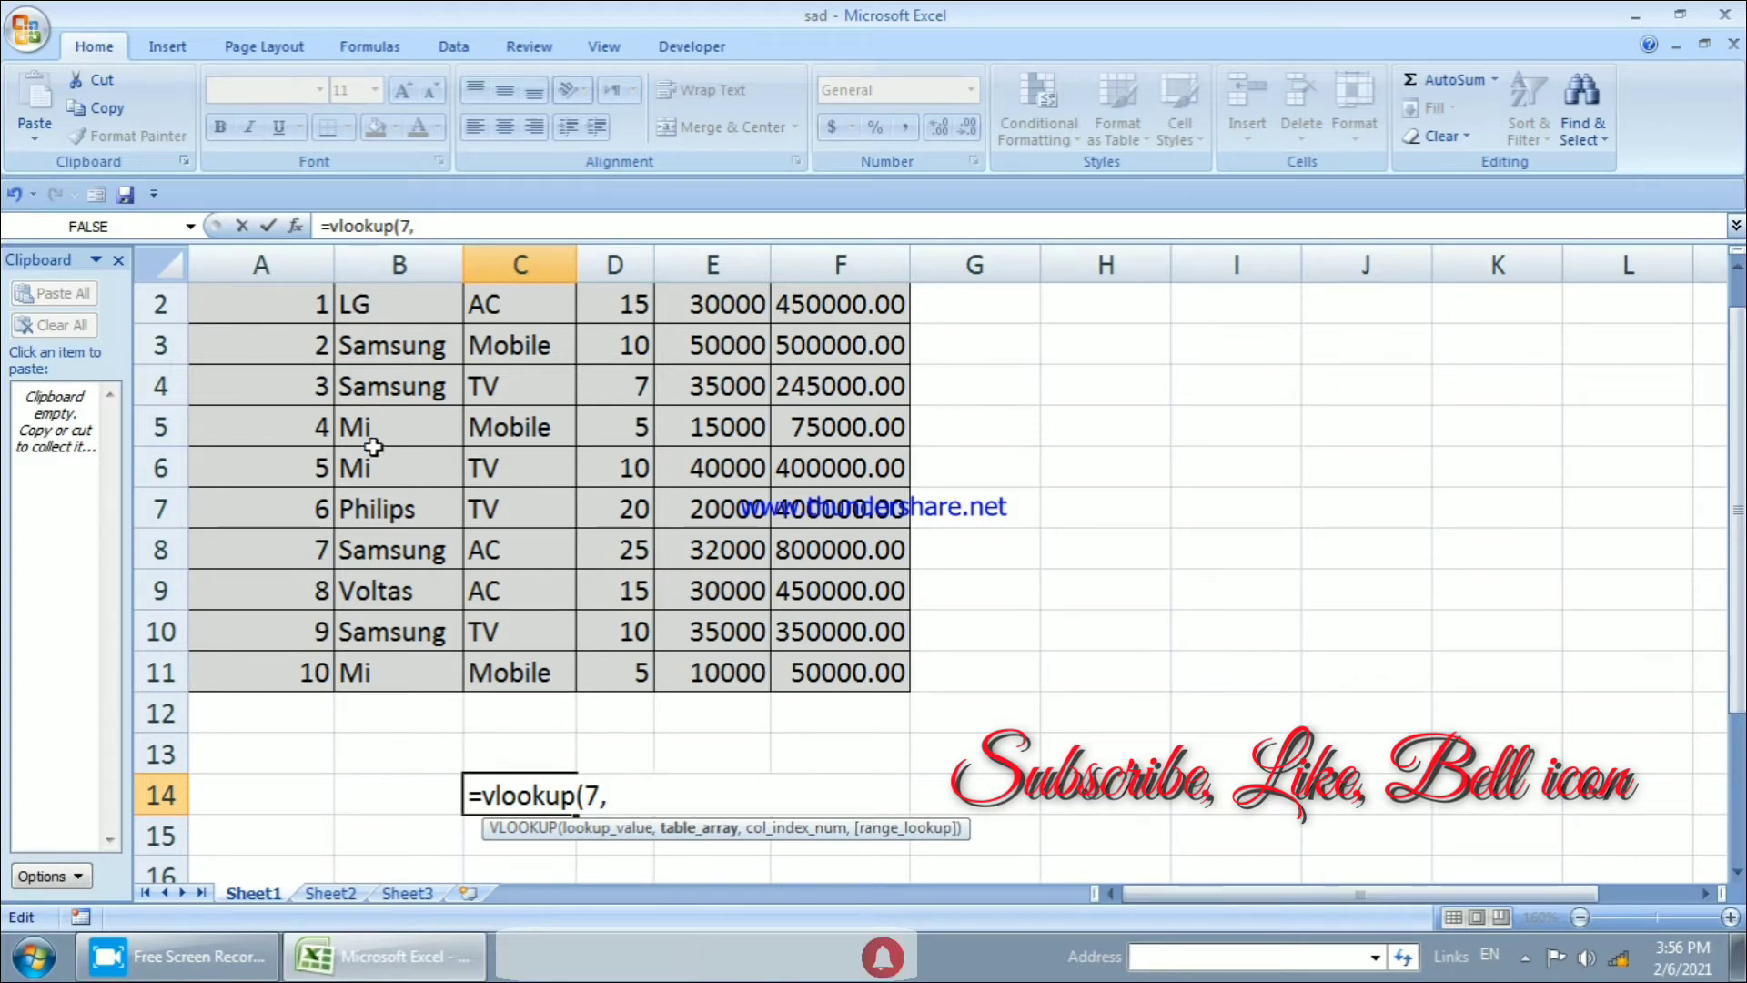
key(BackSpace)
key(BackSpace)
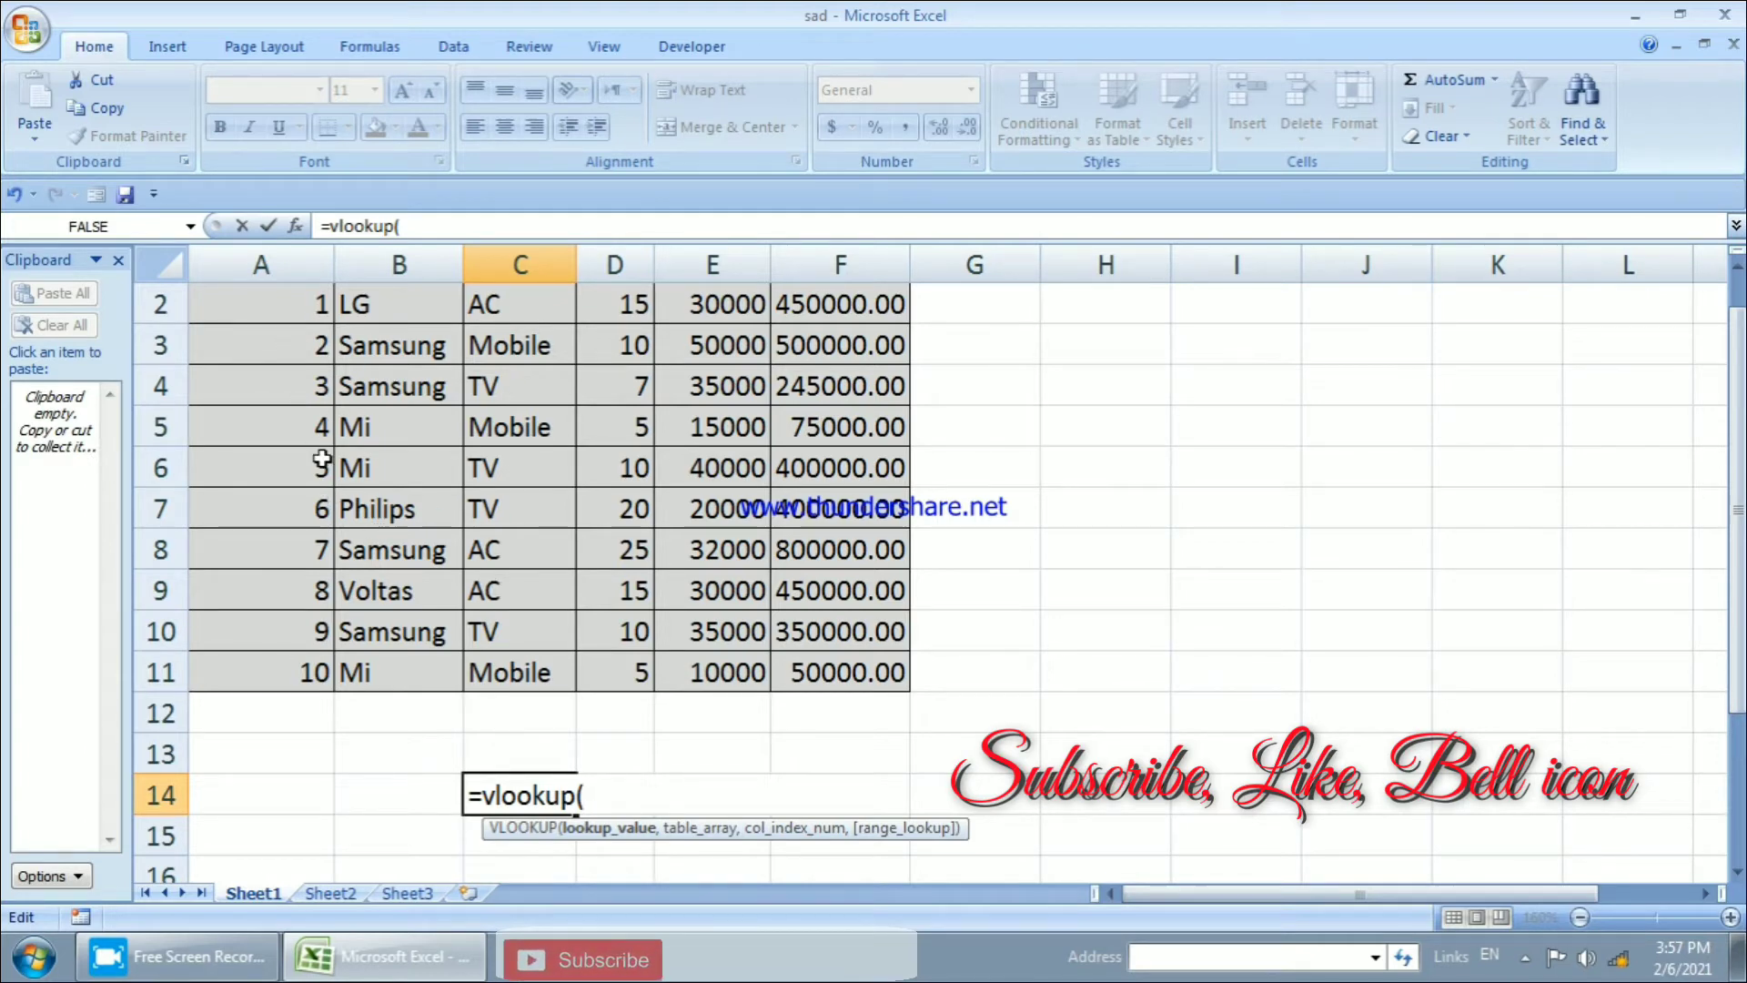
Give the VLOOKUP formula in C14 the lookup value A7, the table array A2:F11 and the column index 6.
click(295, 512)
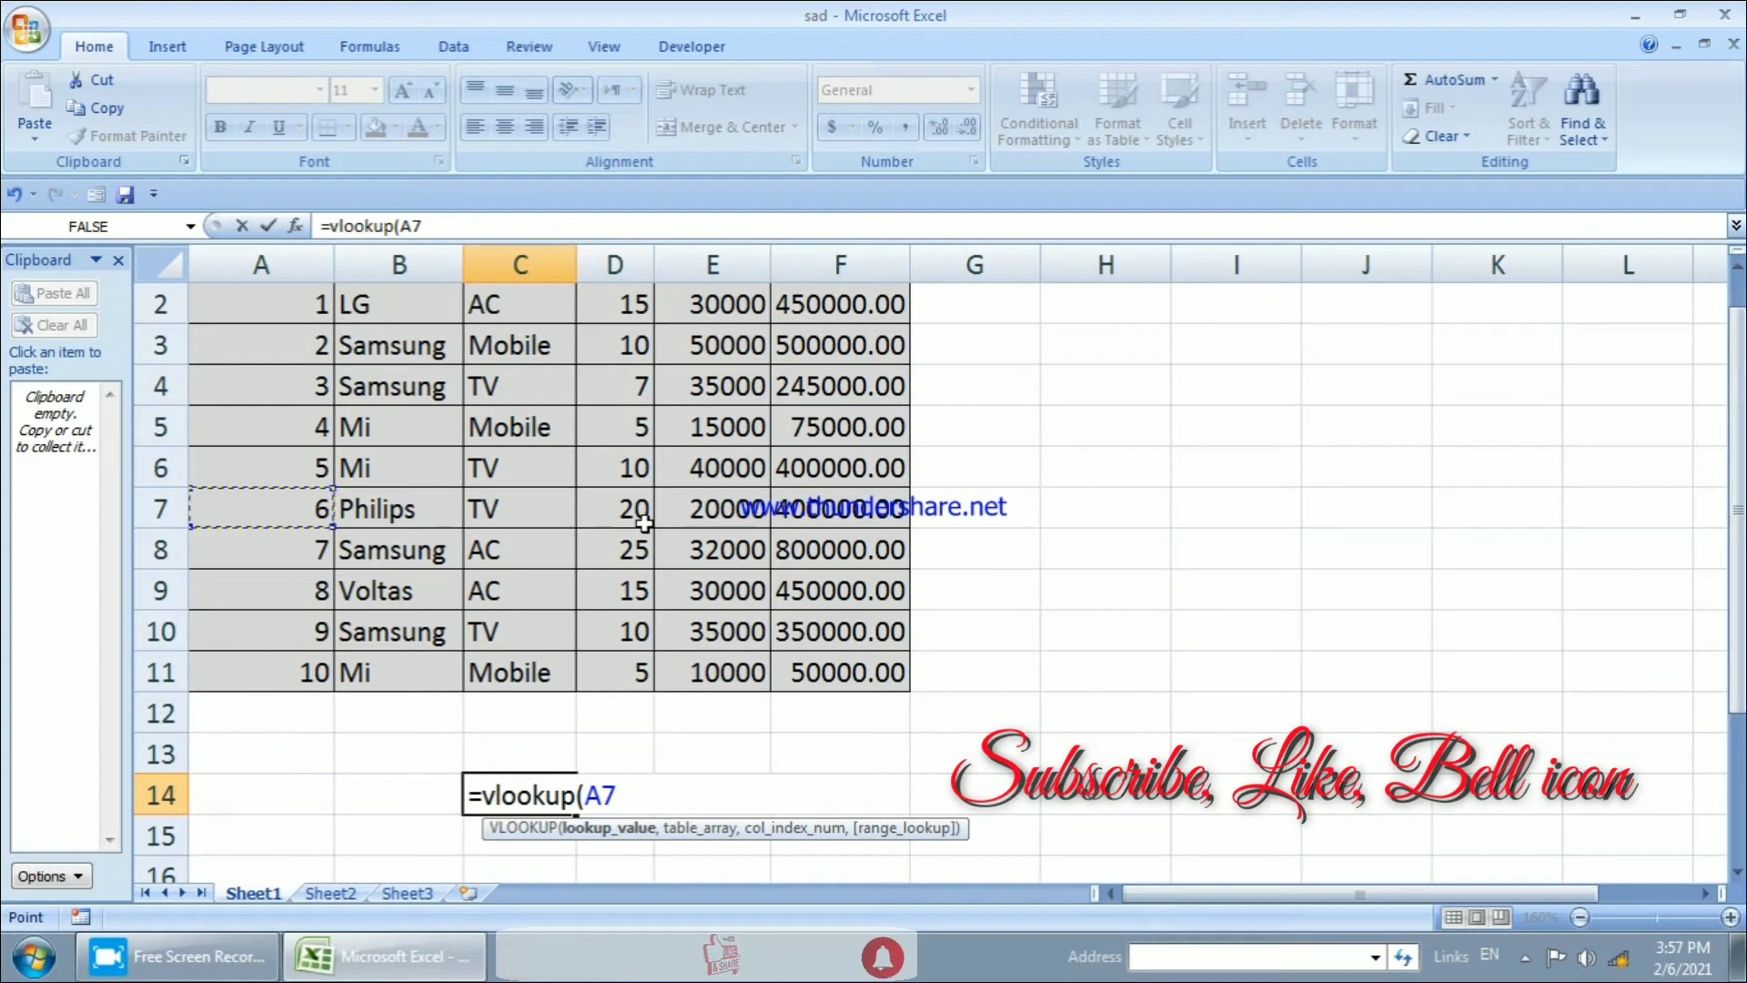
text(,)
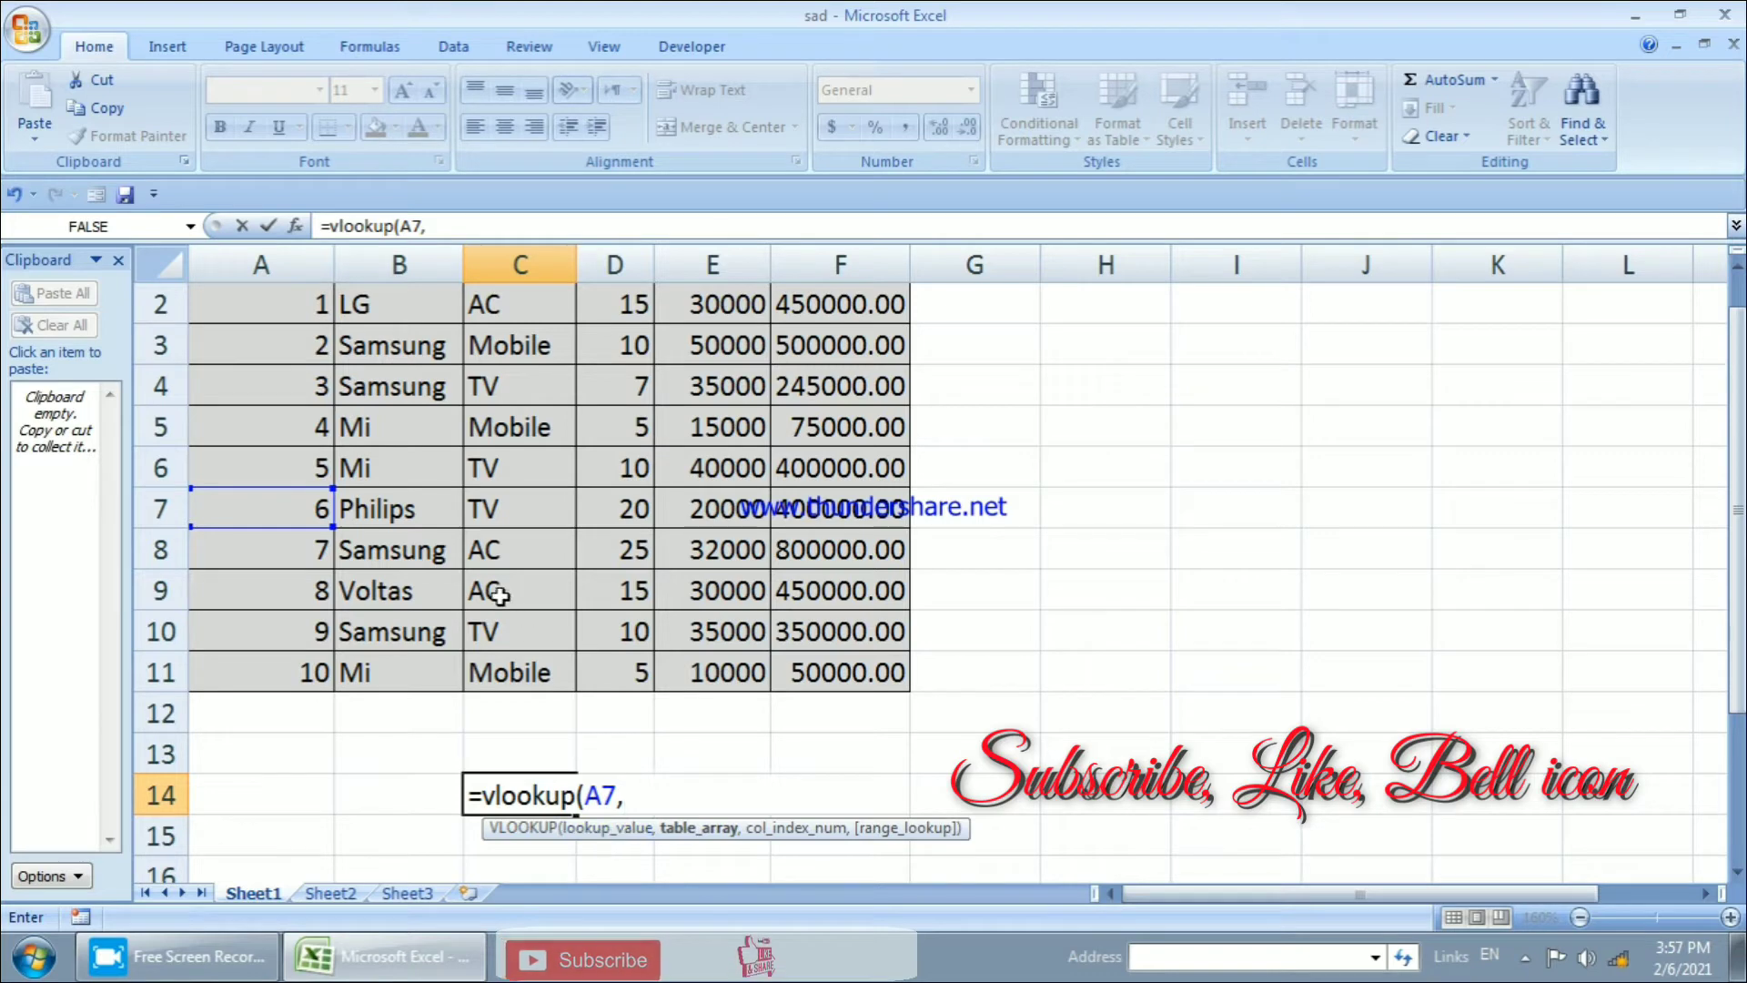
drag(253, 305, 827, 666)
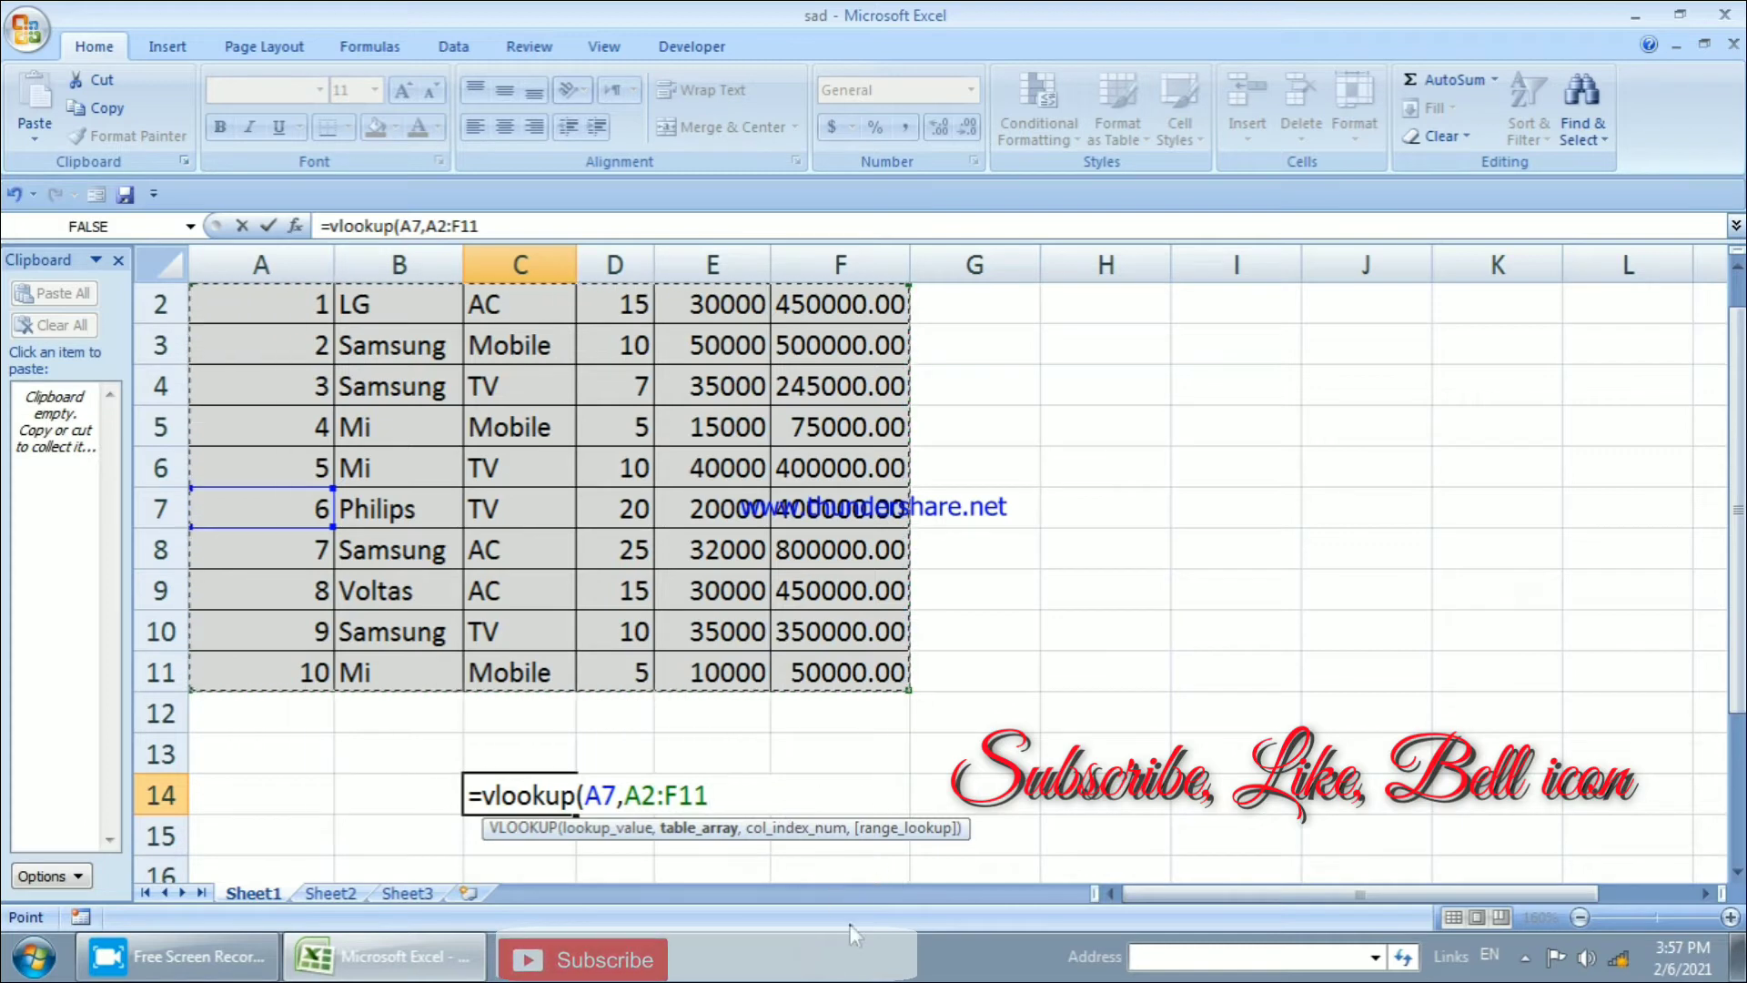
text(,)
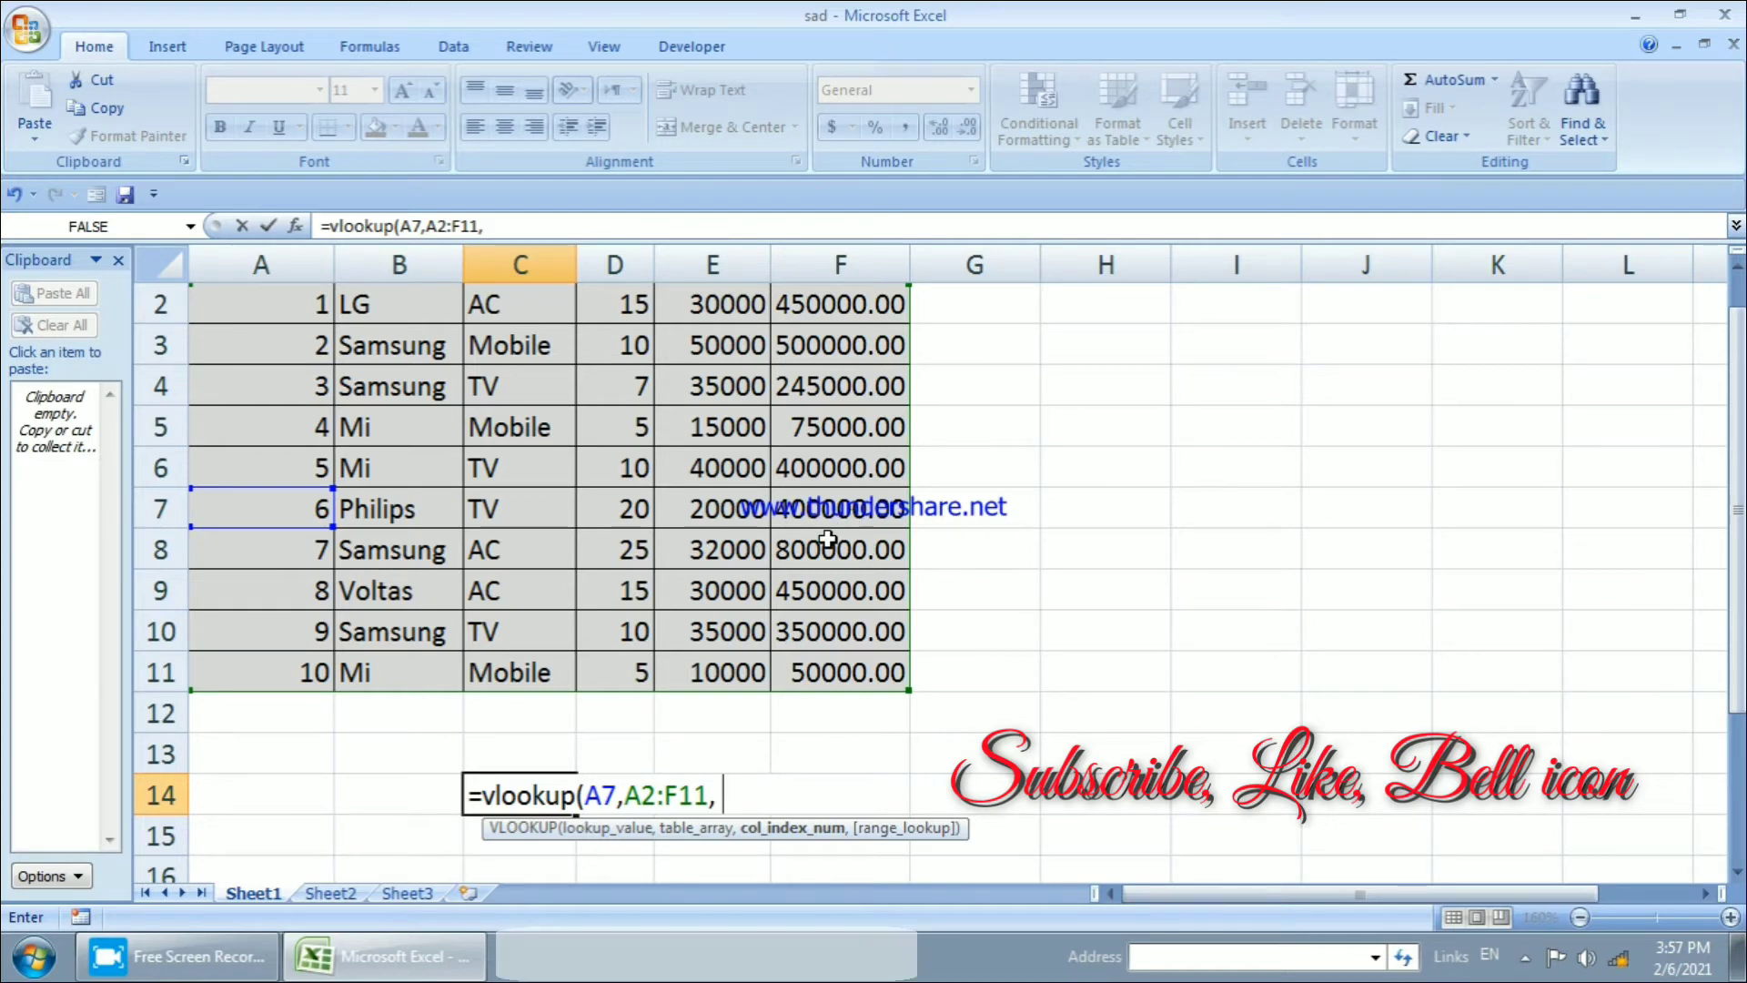
text(6)
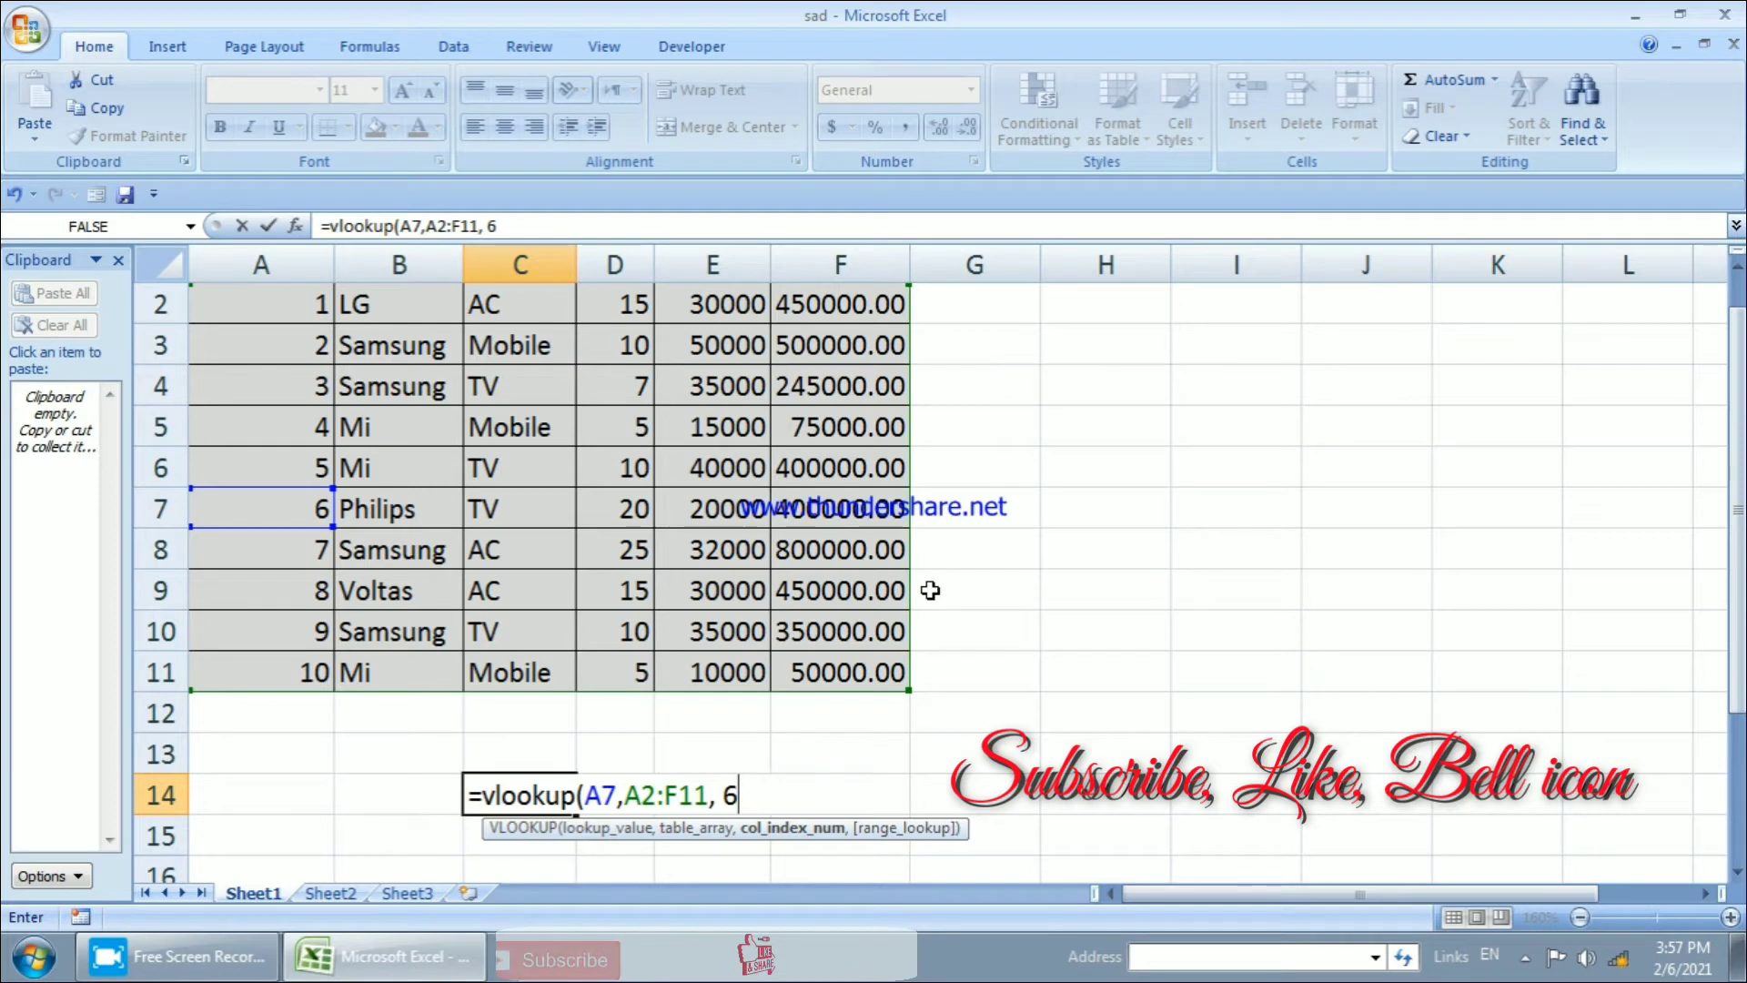
text(,)
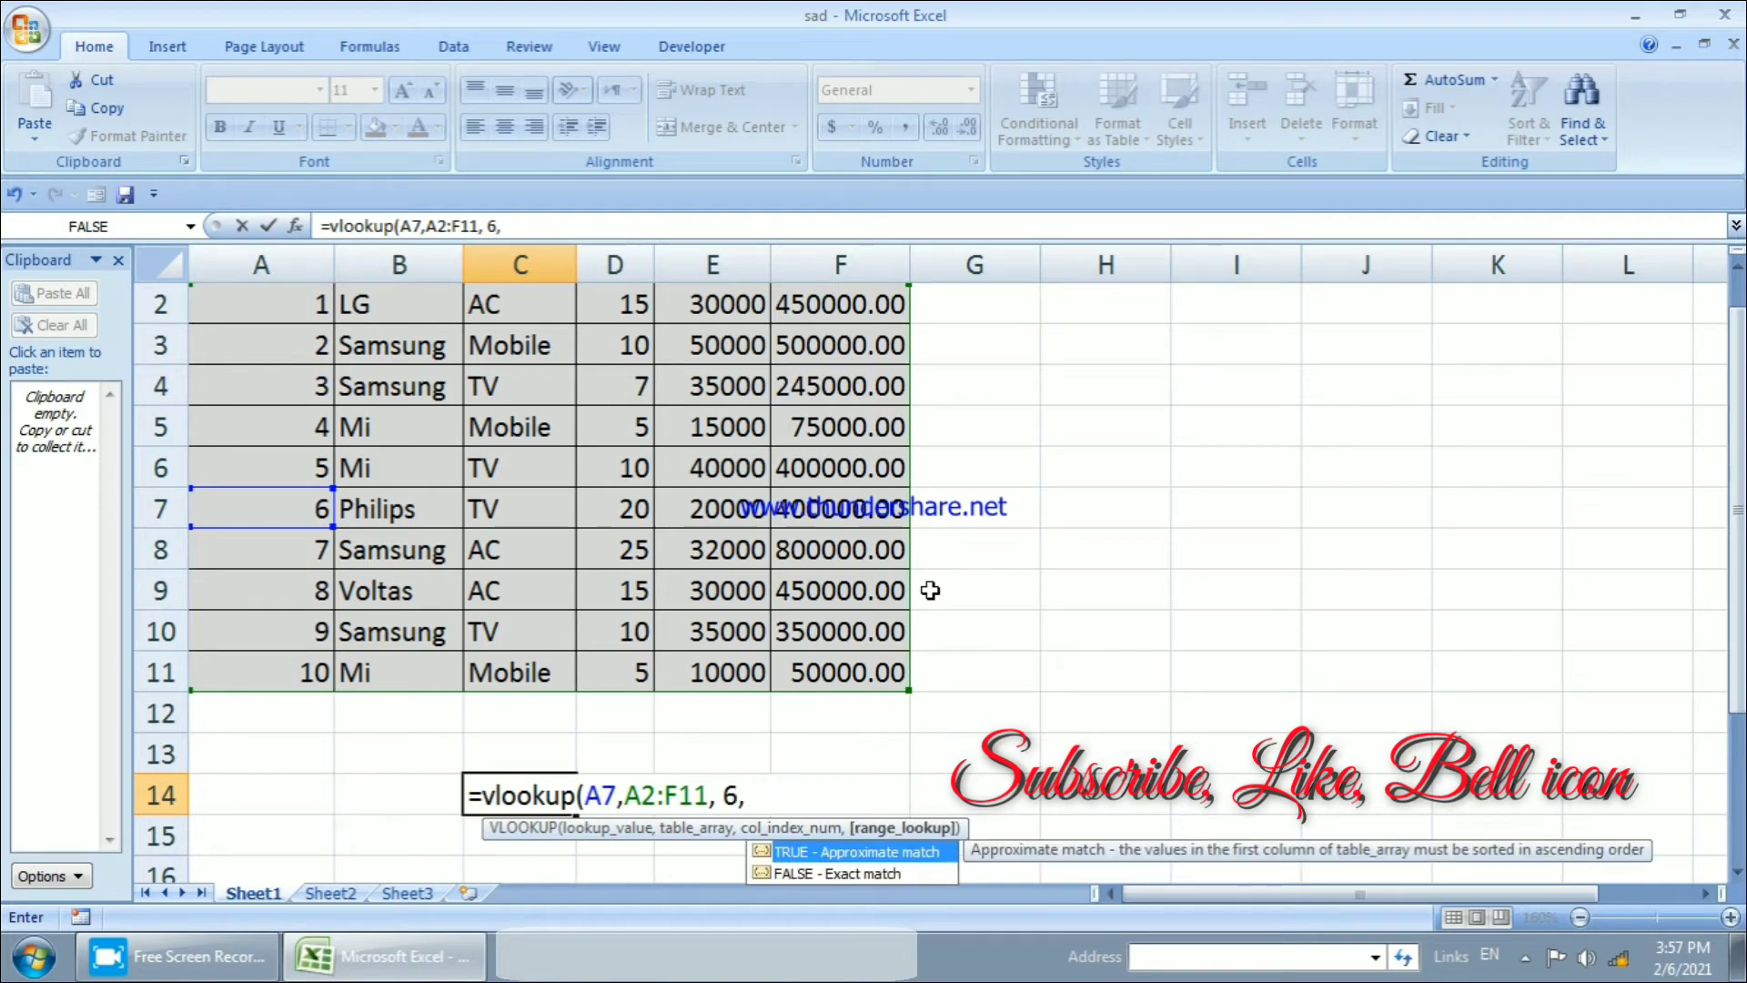
key(Escape)
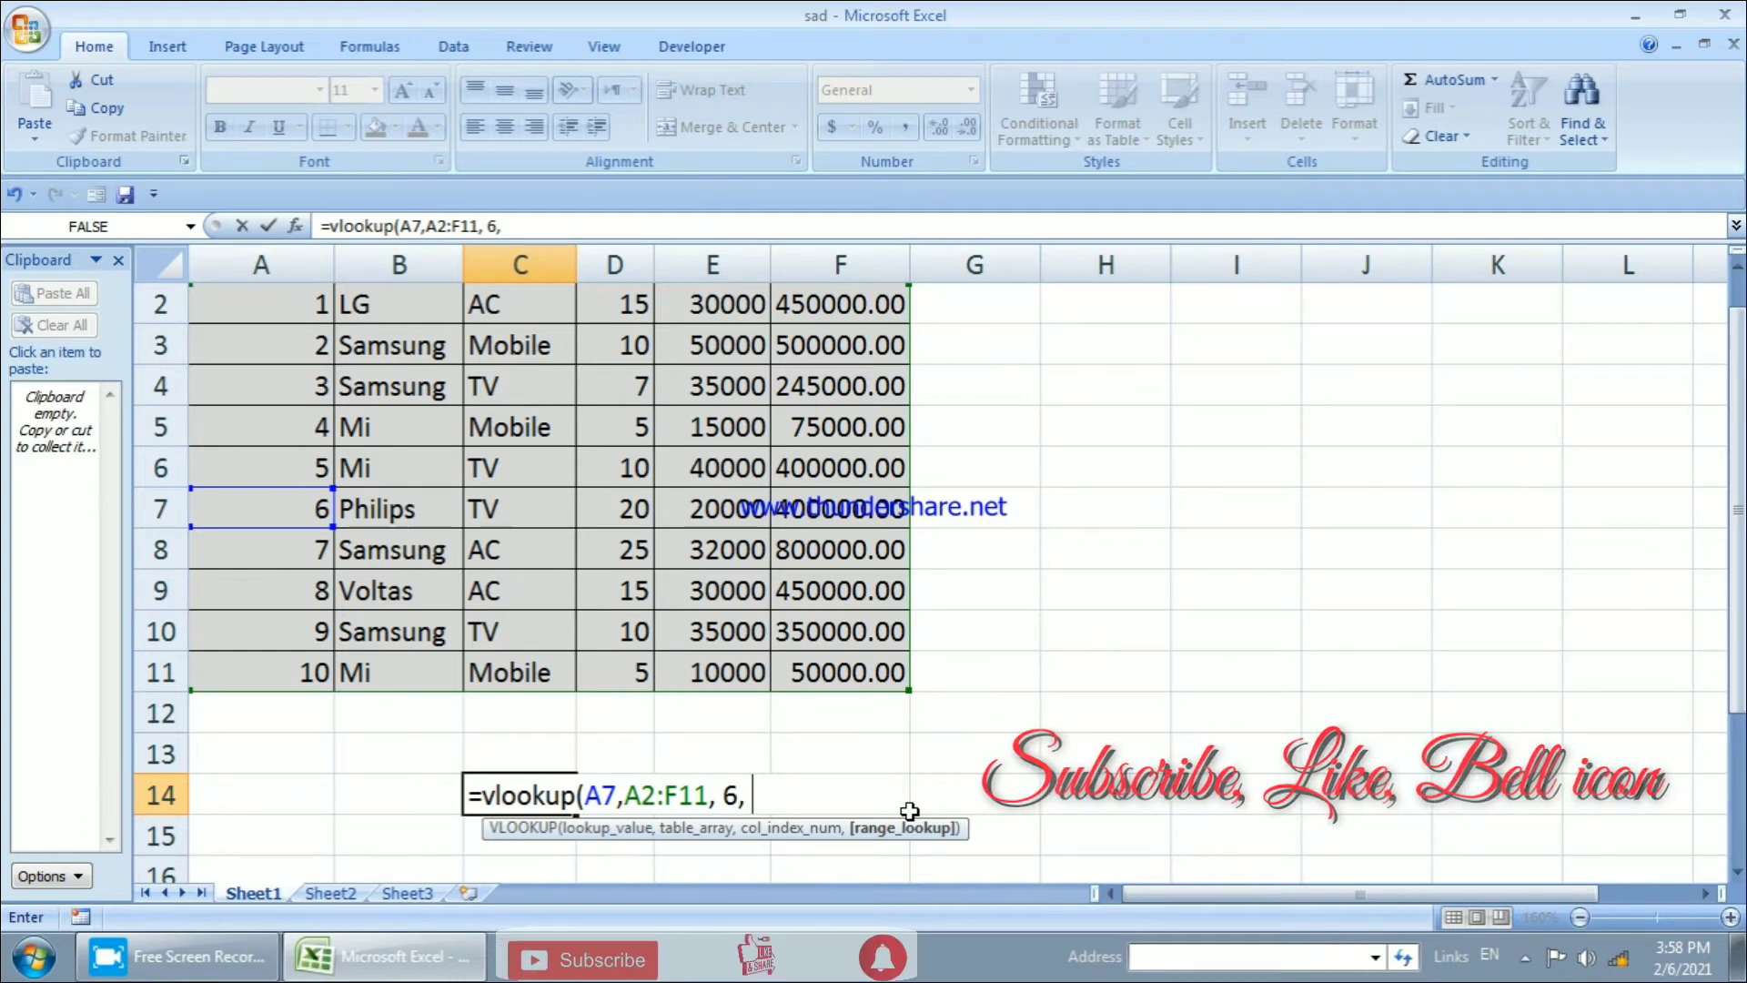
text([true])
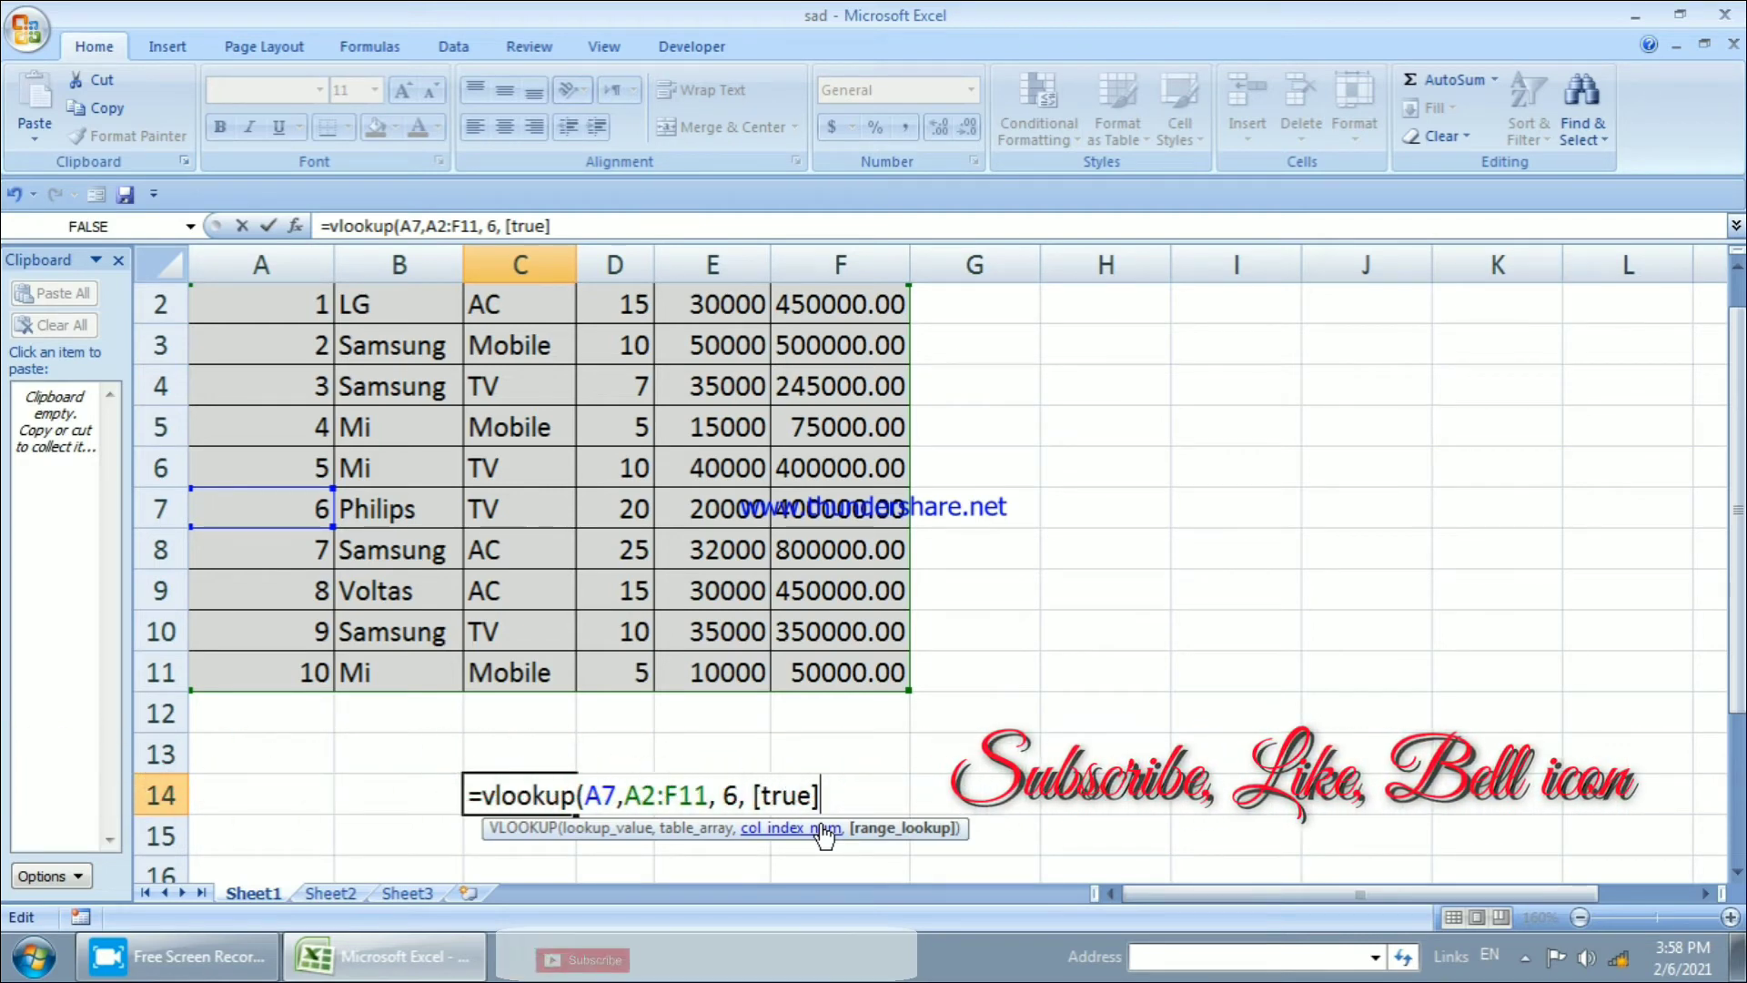
key(BackSpace)
key(BackSpace)
key(BackSpace)
key(BackSpace)
key(BackSpace)
key(BackSpace)
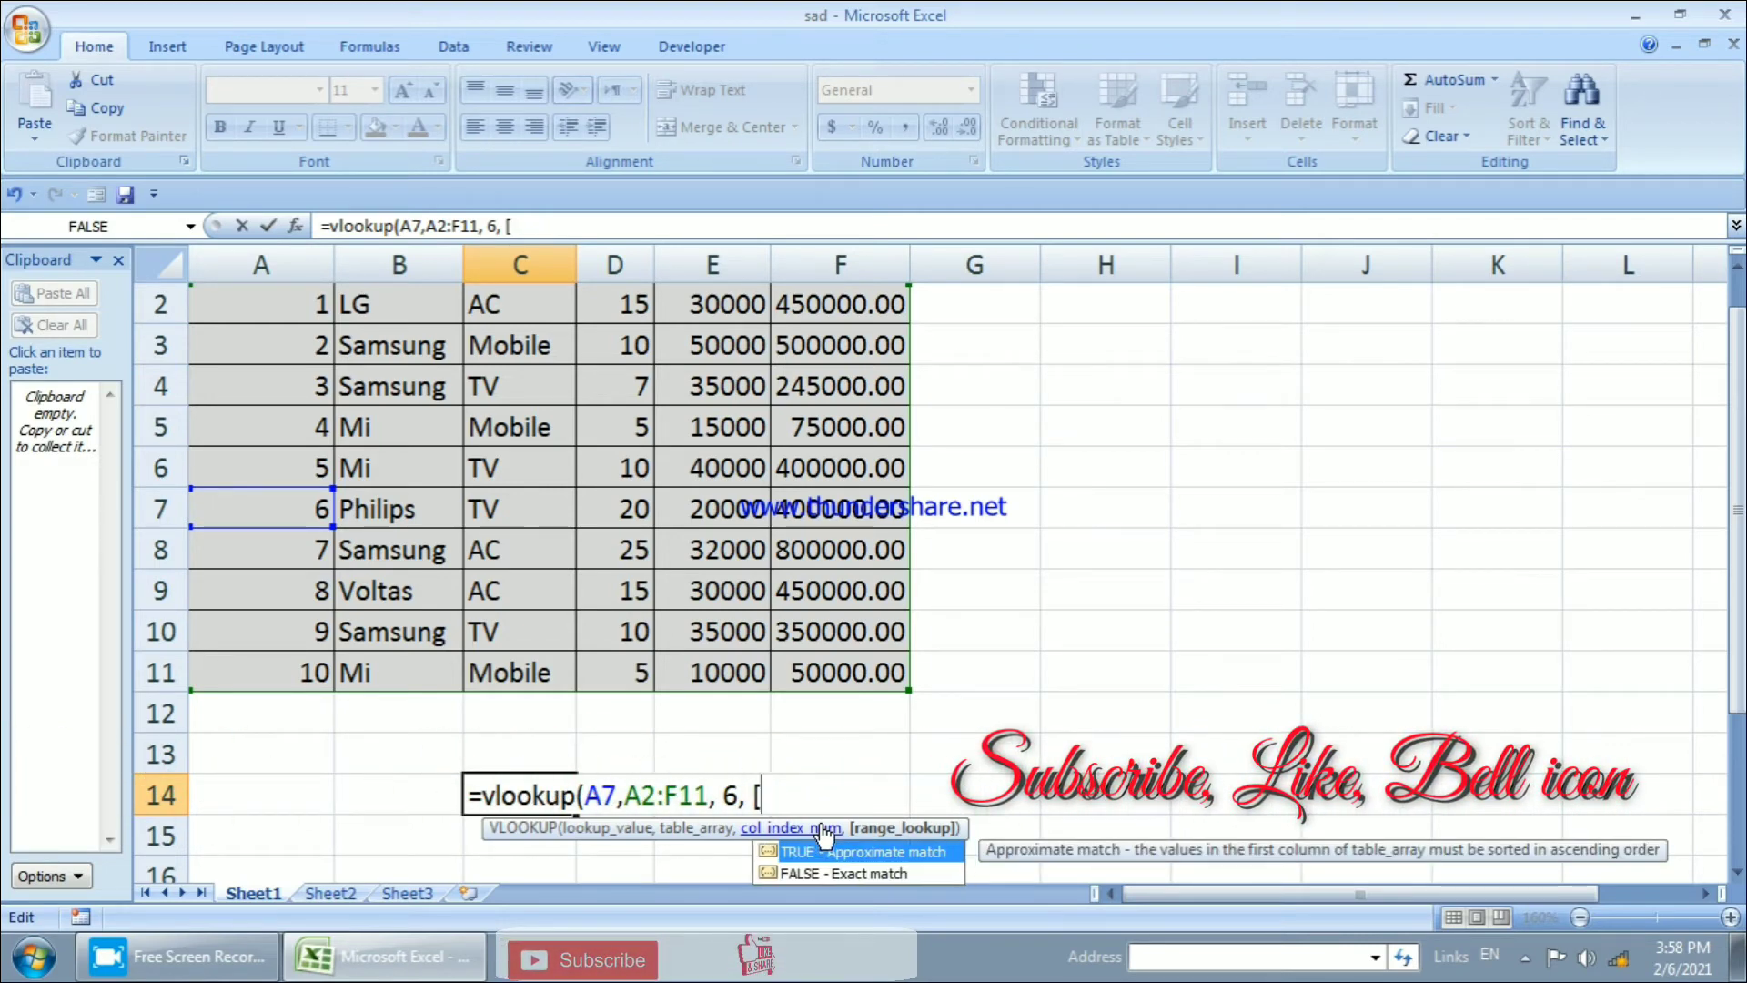
Complete the C14 formula with (true) as the range lookup argument and commit it.
text((true)
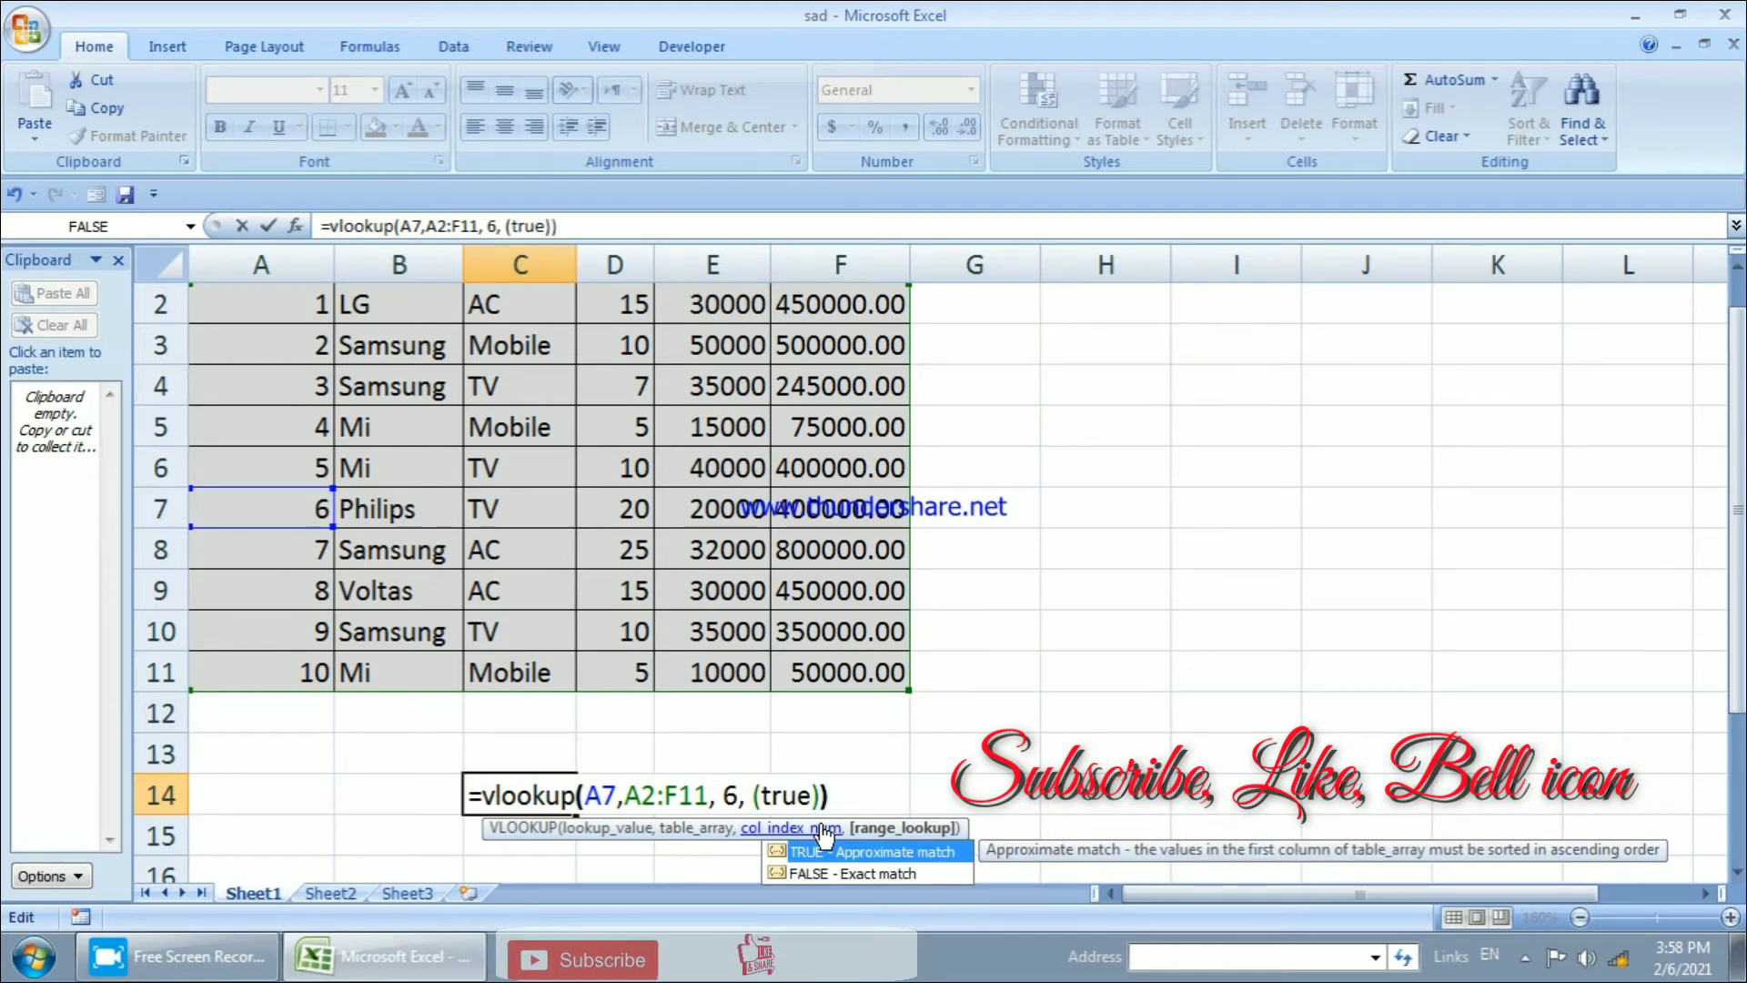
key(Return)
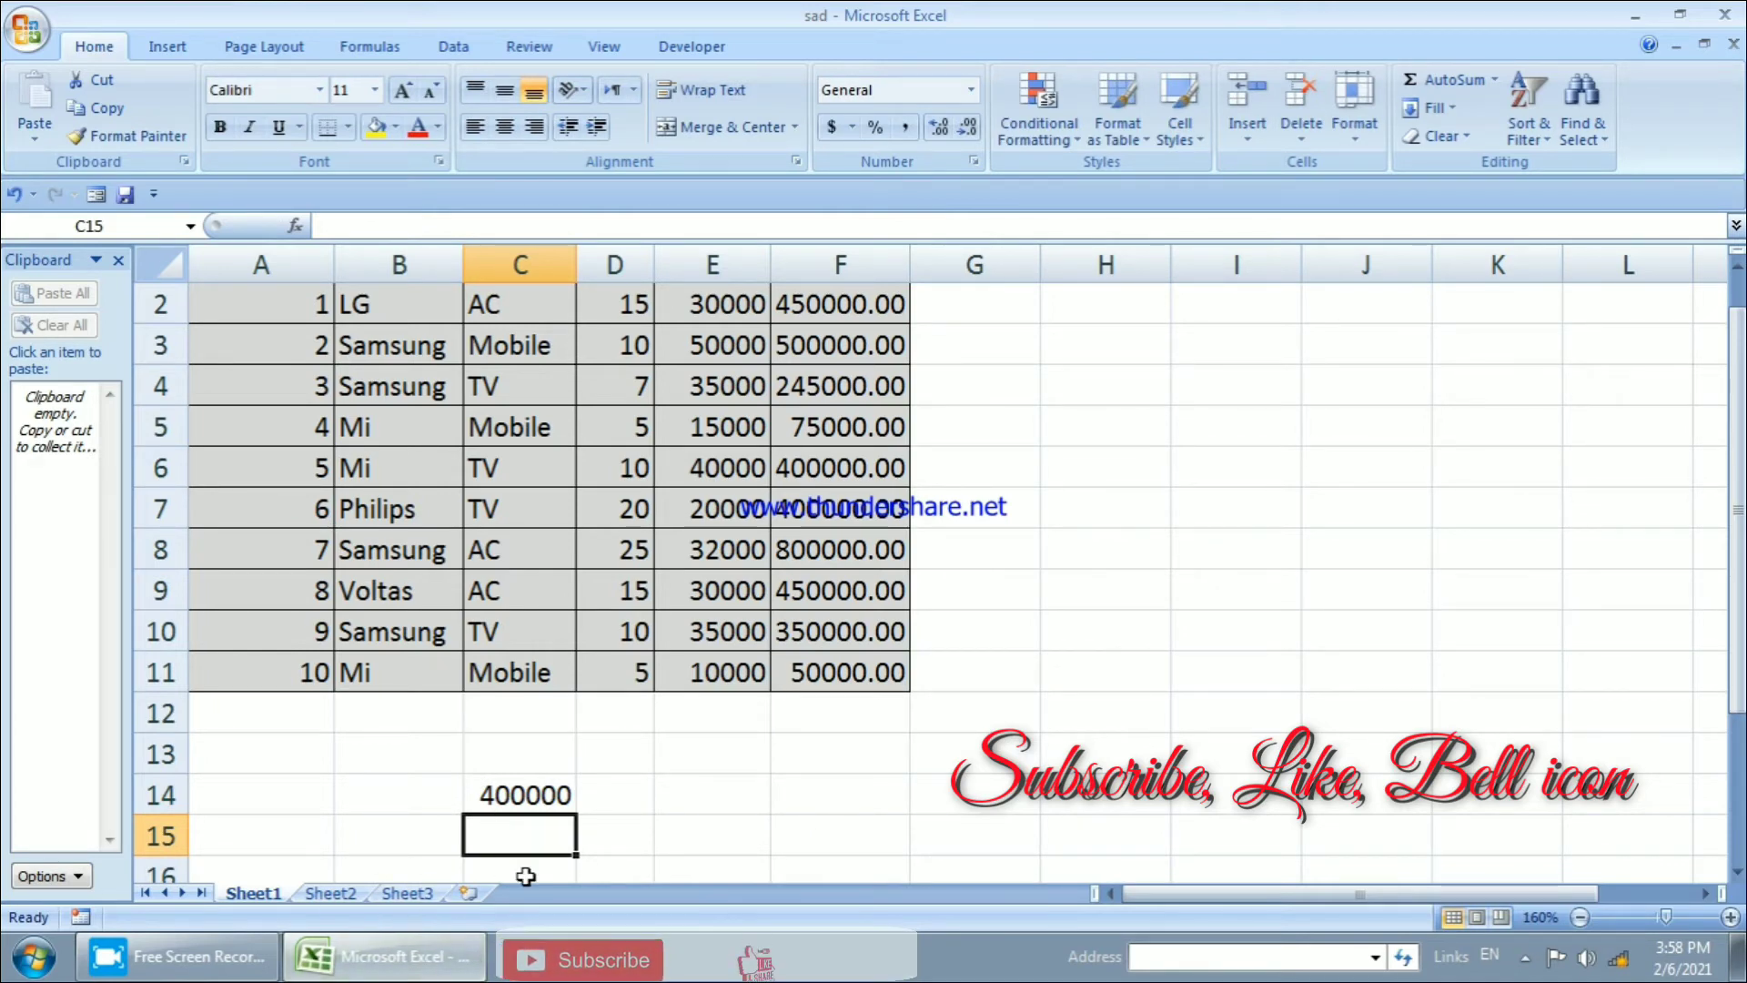
Try the formula =VLOOKUP(B10,A3:F11, 6, (TRUE)) in cell C15.
click(530, 800)
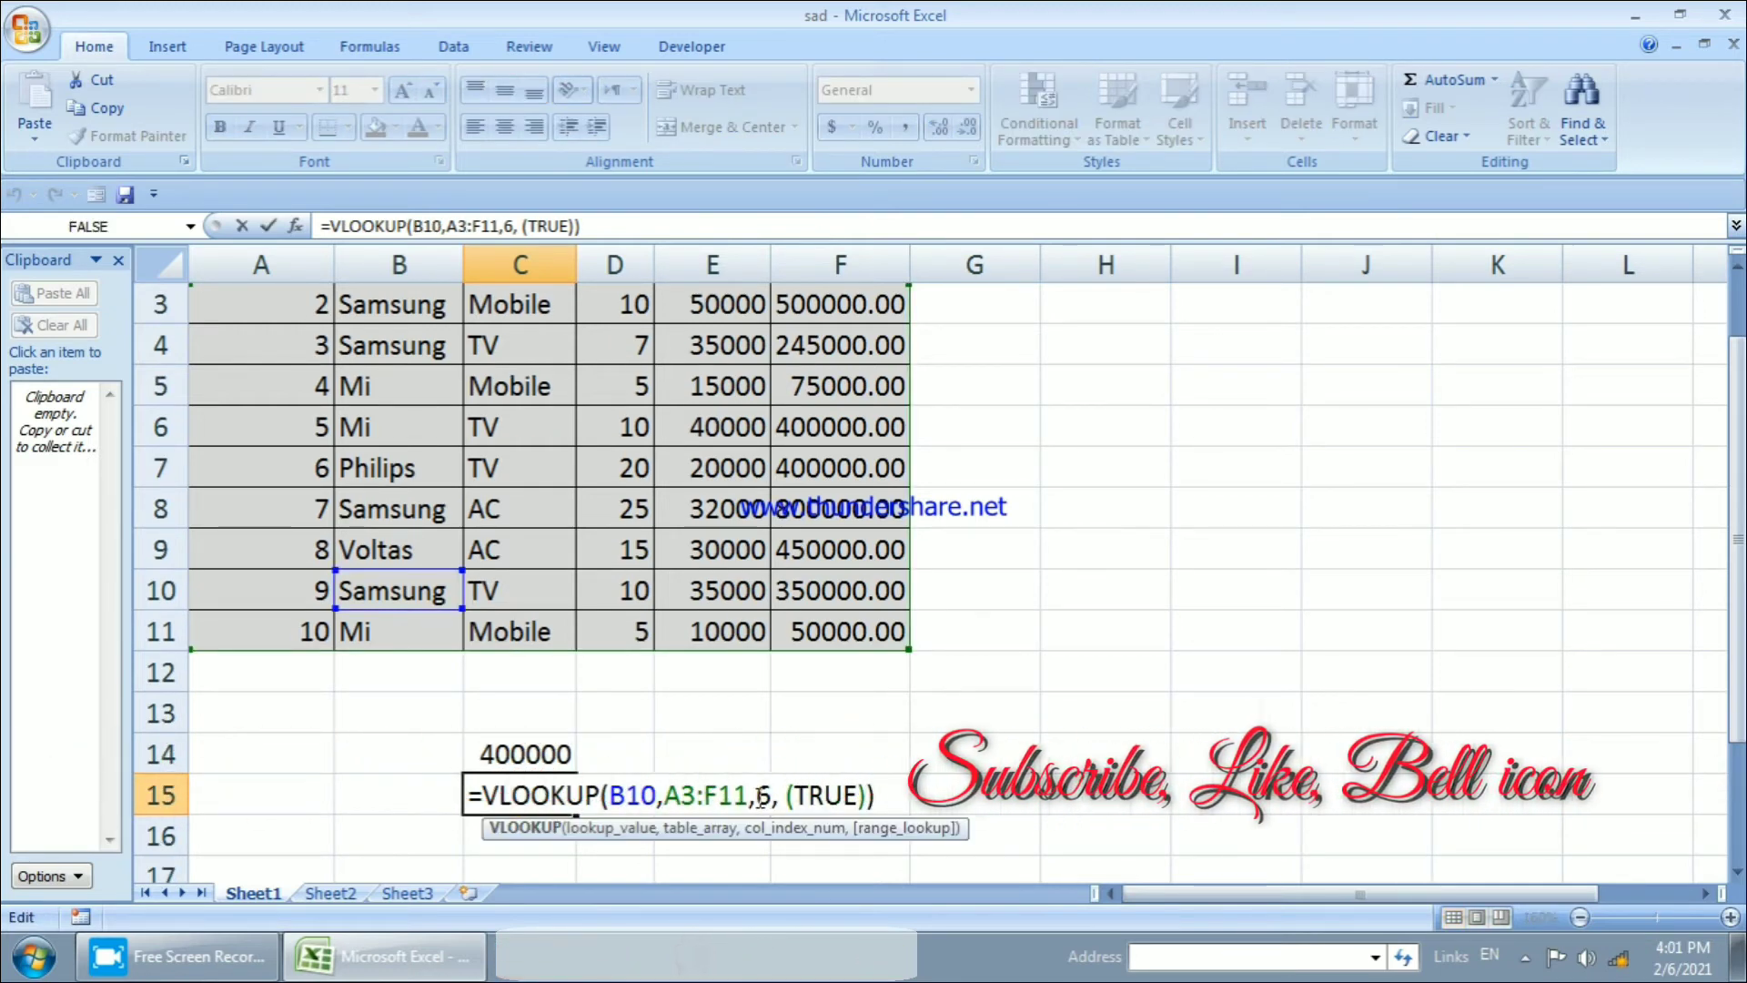
click(758, 795)
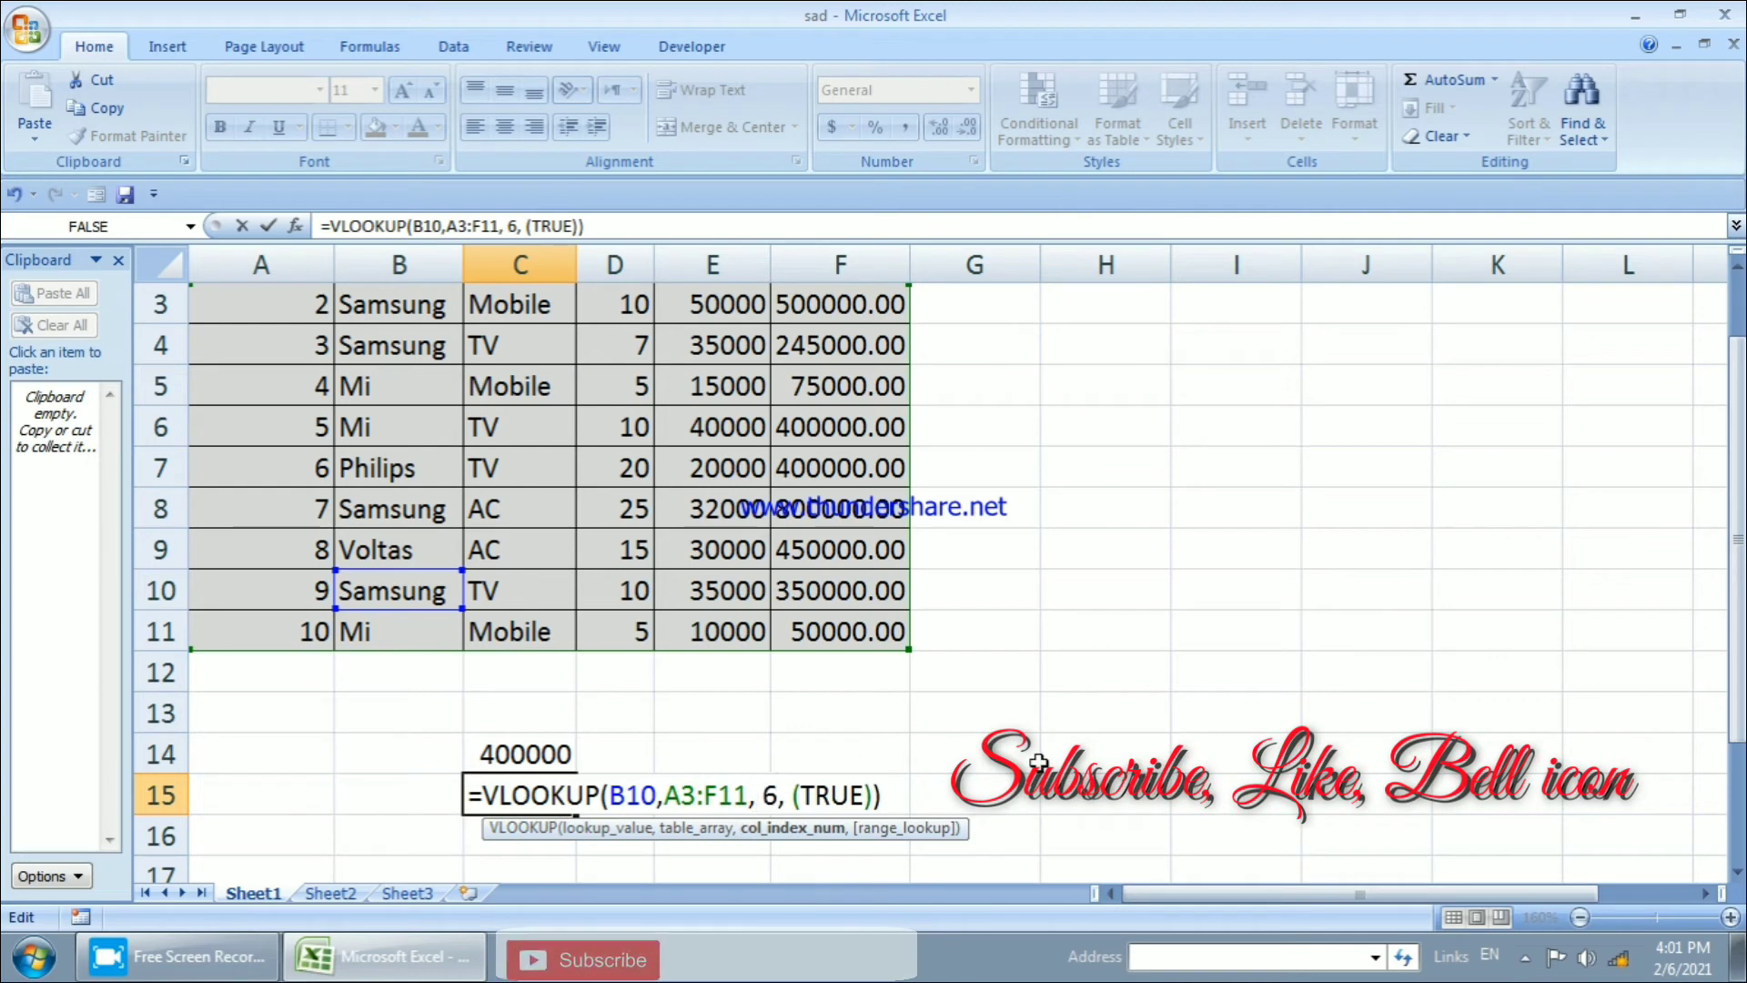
key(Return)
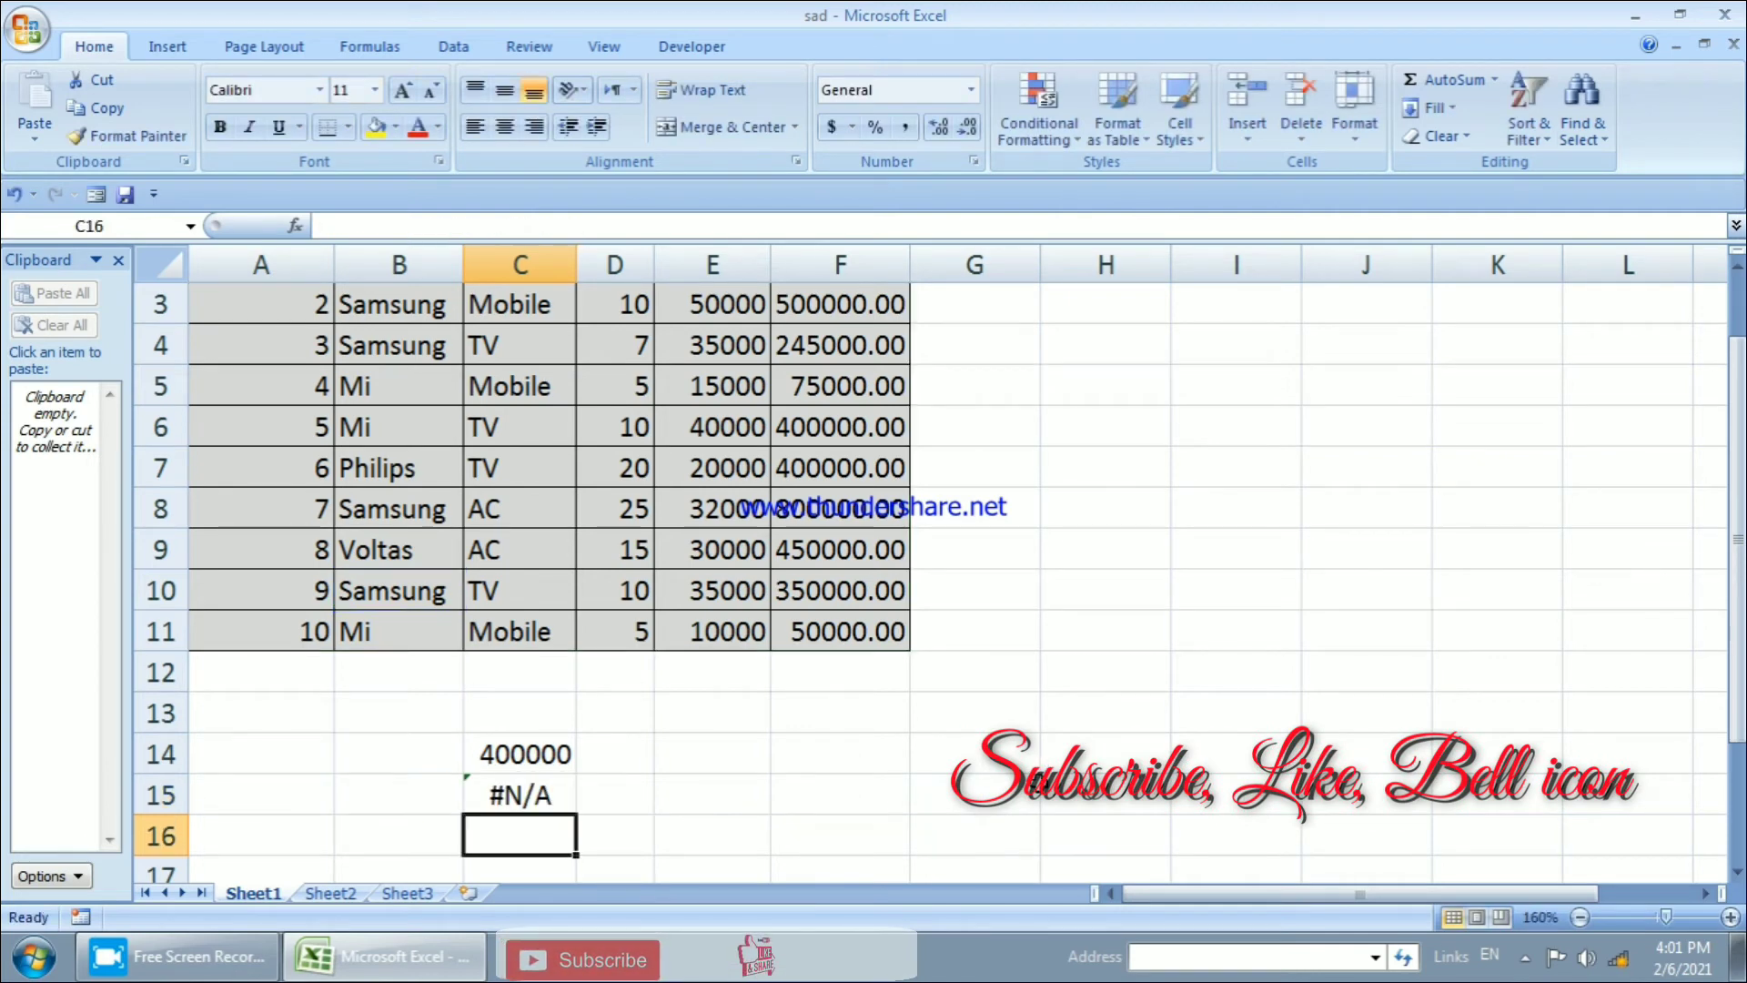
Remove all arguments from the VLOOKUP formula in C15, keeping only the function name and its opening parenthesis.
double_click(487, 799)
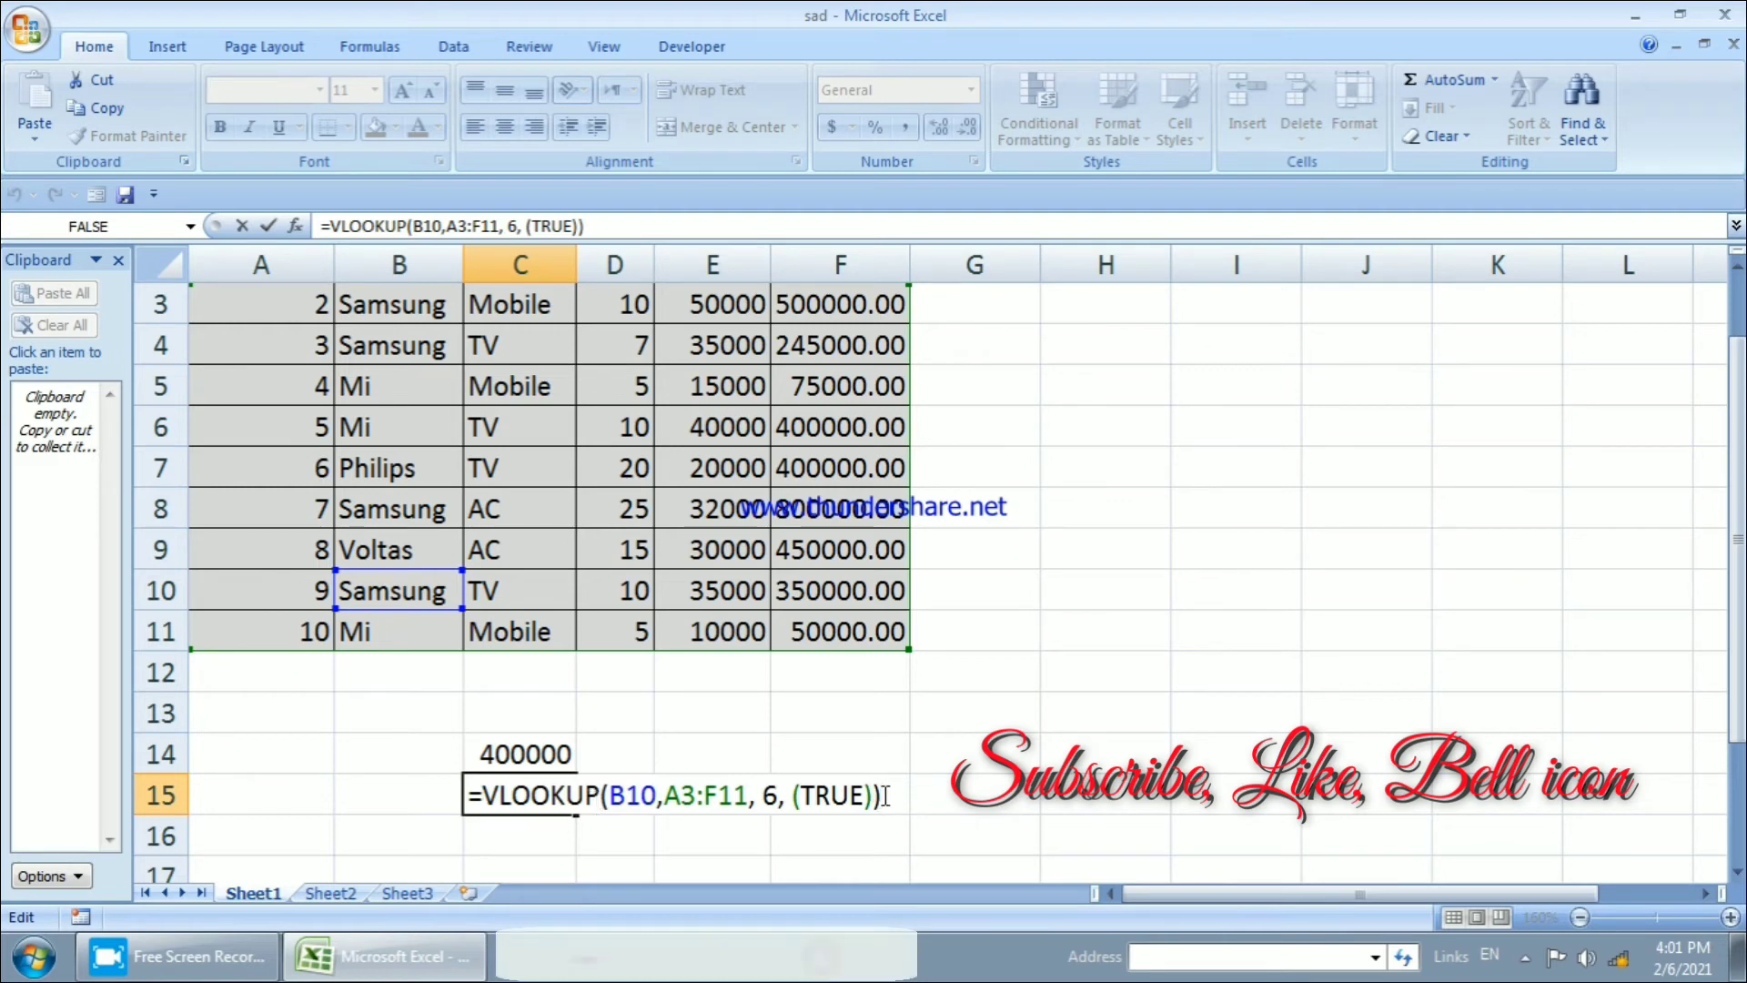
key(BackSpace)
key(BackSpace)
key(BackSpace)
key(BackSpace)
key(BackSpace)
key(BackSpace)
key(BackSpace)
key(BackSpace)
key(BackSpace)
key(BackSpace)
key(BackSpace)
key(BackSpace)
key(BackSpace)
key(BackSpace)
key(BackSpace)
key(BackSpace)
key(BackSpace)
key(BackSpace)
key(BackSpace)
key(BackSpace)
key(BackSpace)
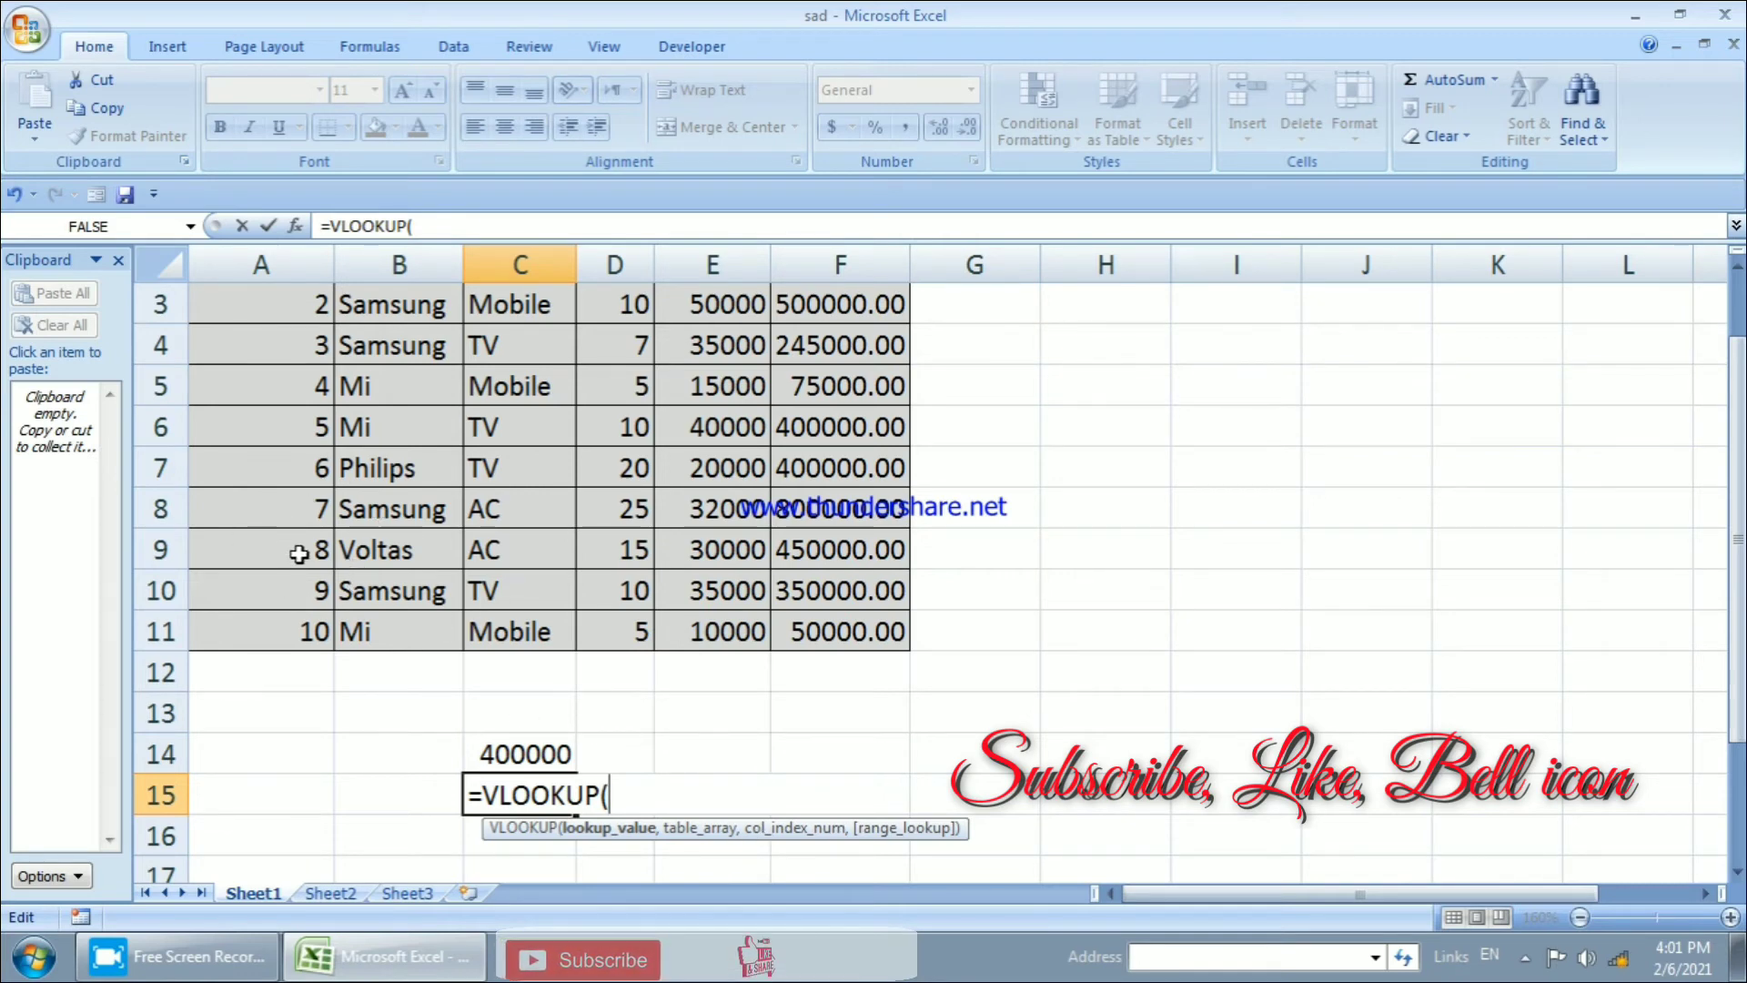
Give the VLOOKUP formula in C15 the lookup value A10 and the table array A3:F11.
click(310, 597)
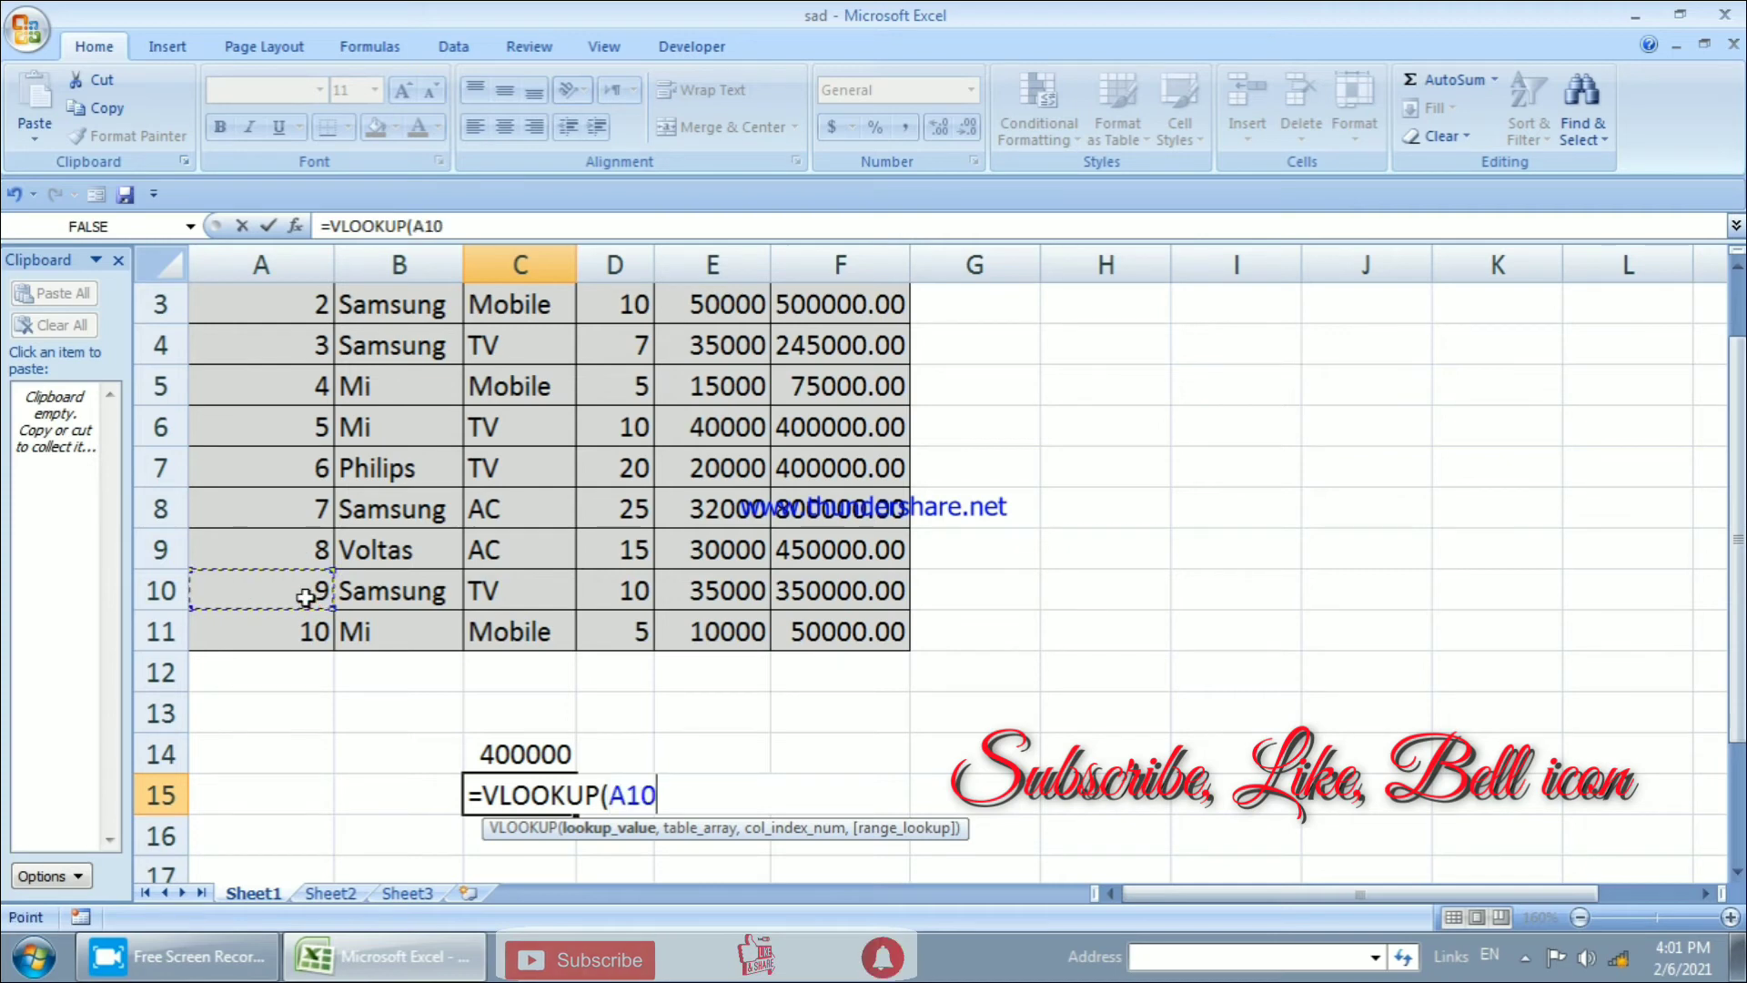
text(,)
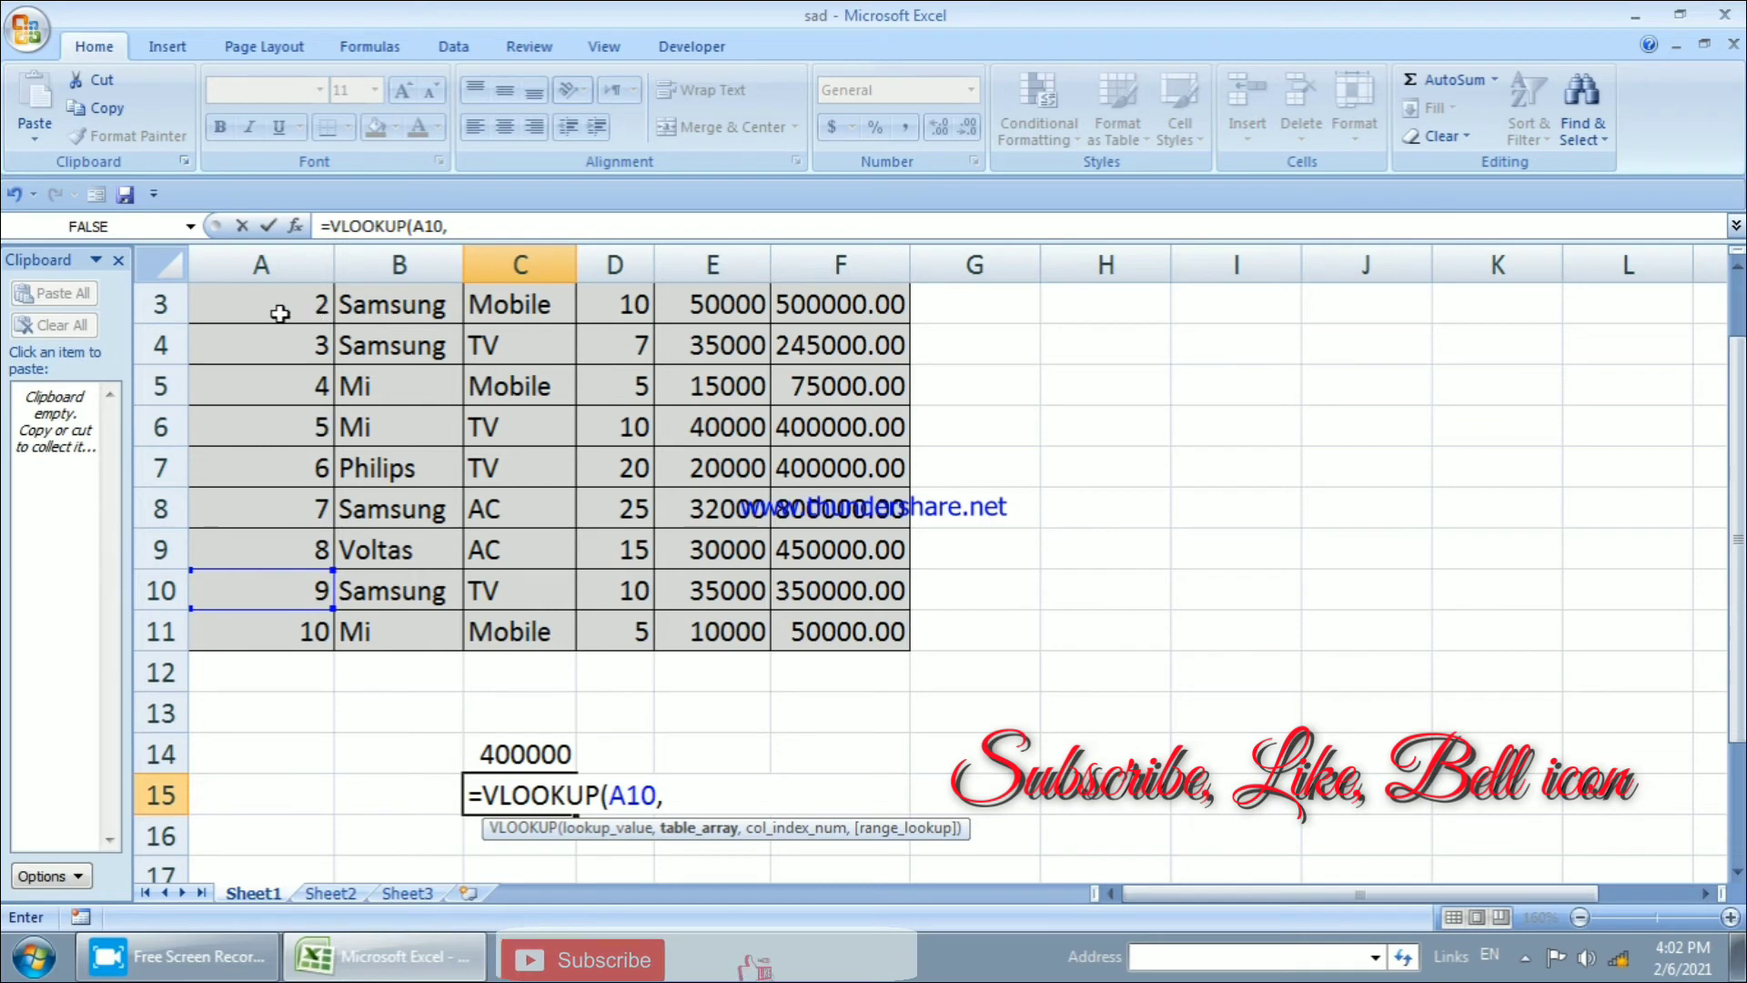
drag(279, 292, 854, 635)
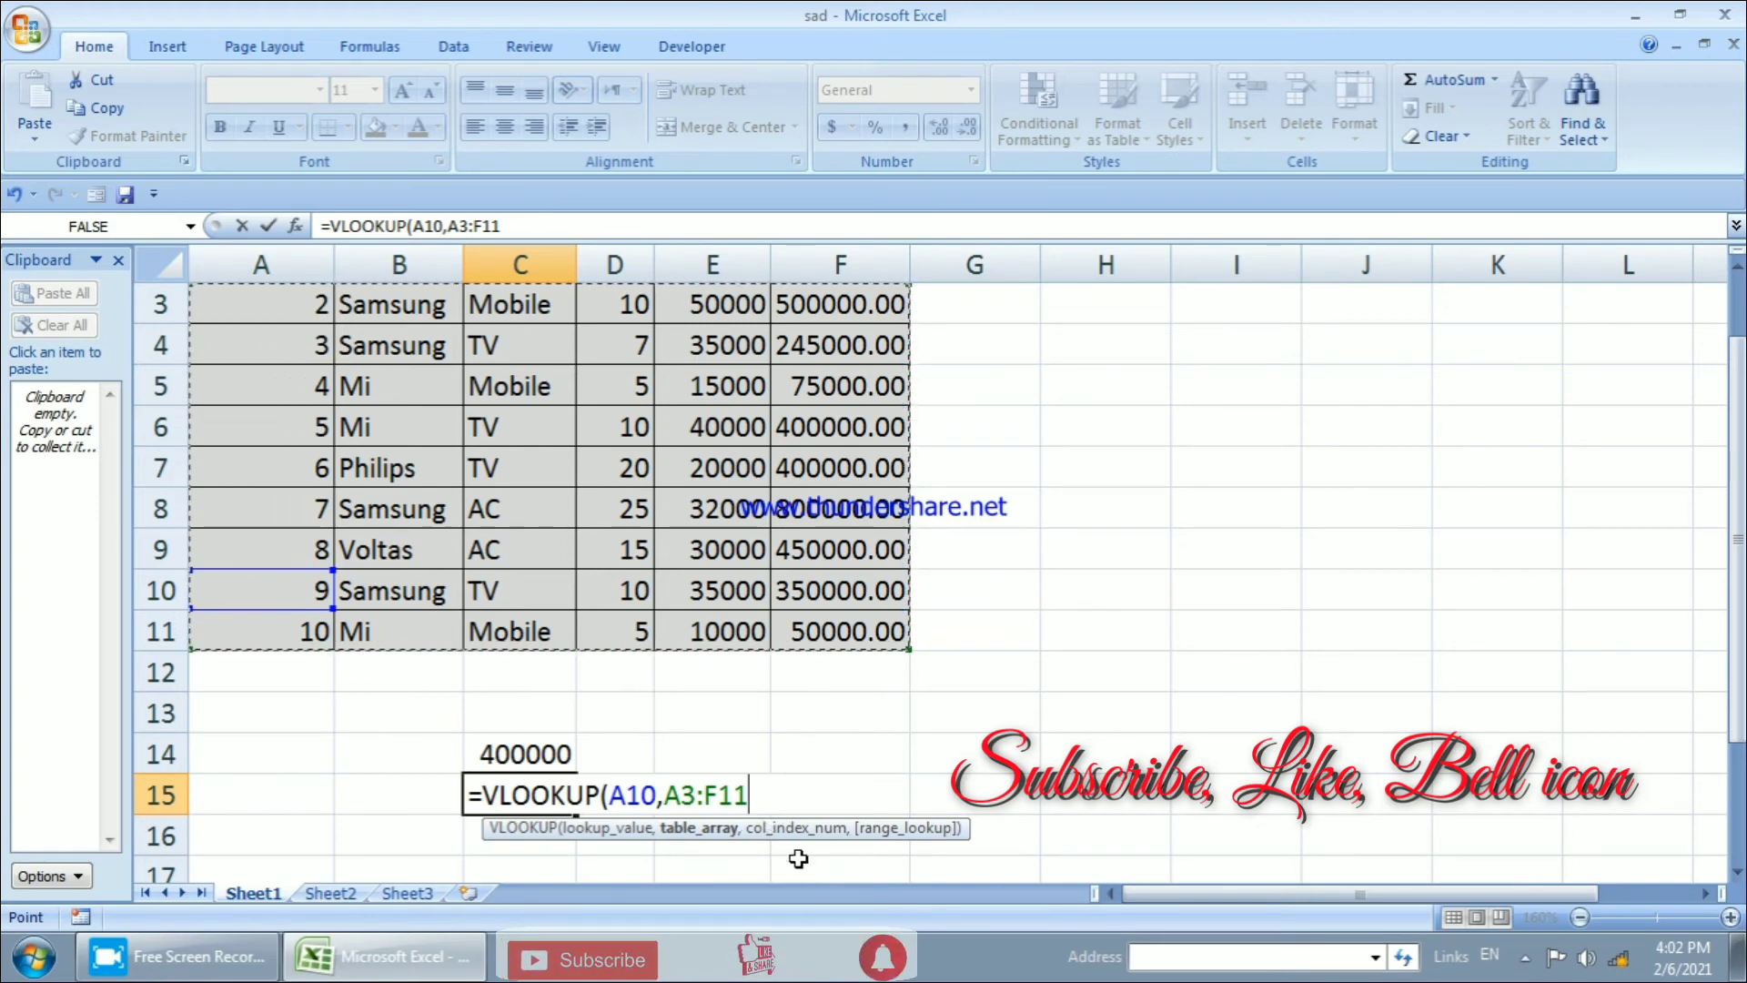
text(,)
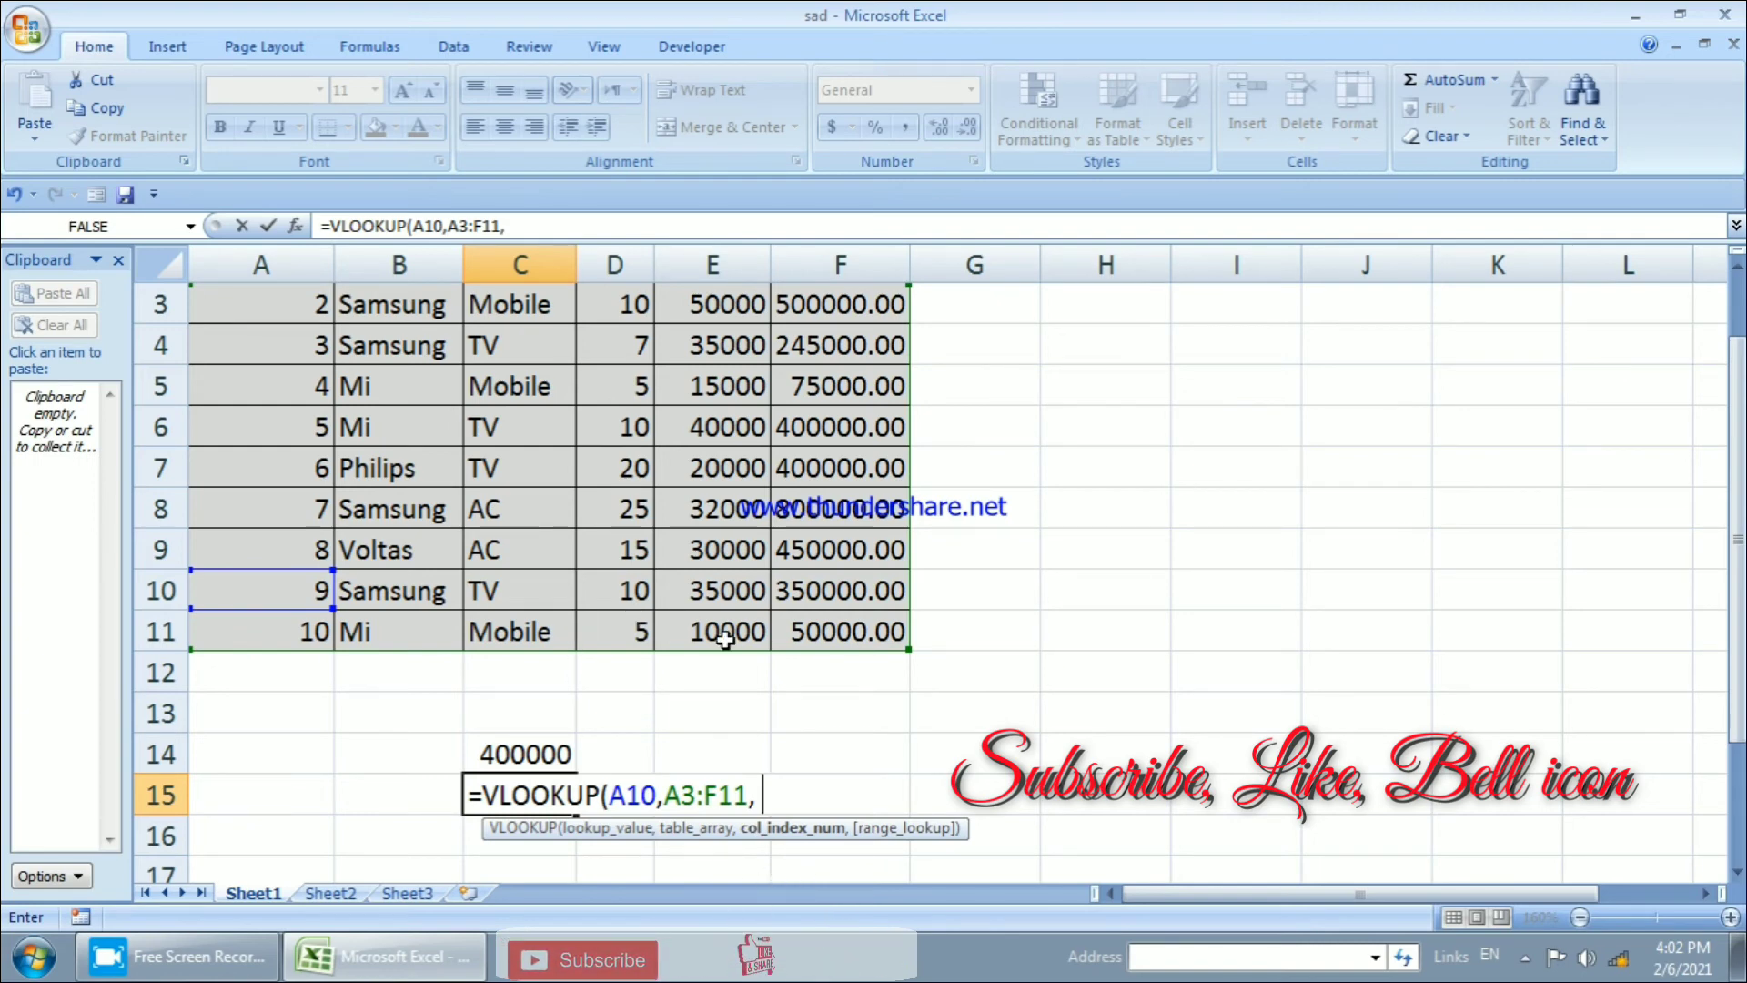
Complete the C15 formula with column index 6 and (true) as the range lookup, and commit it.
text(6)
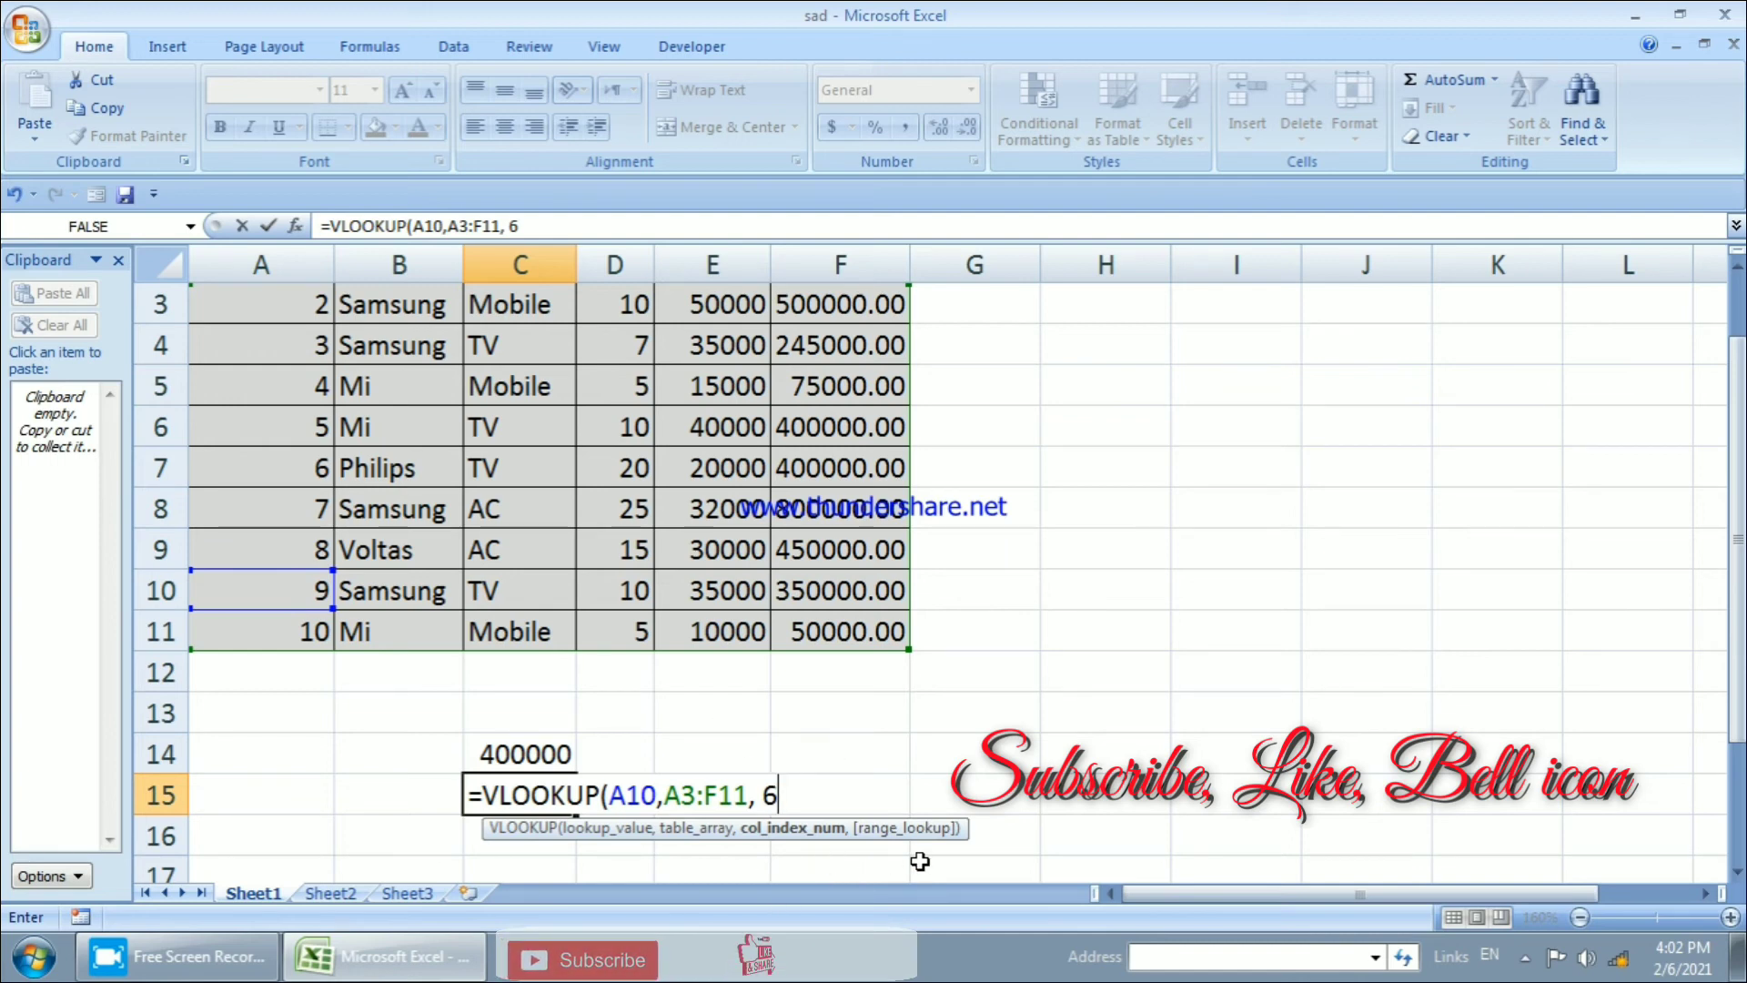
text(,)
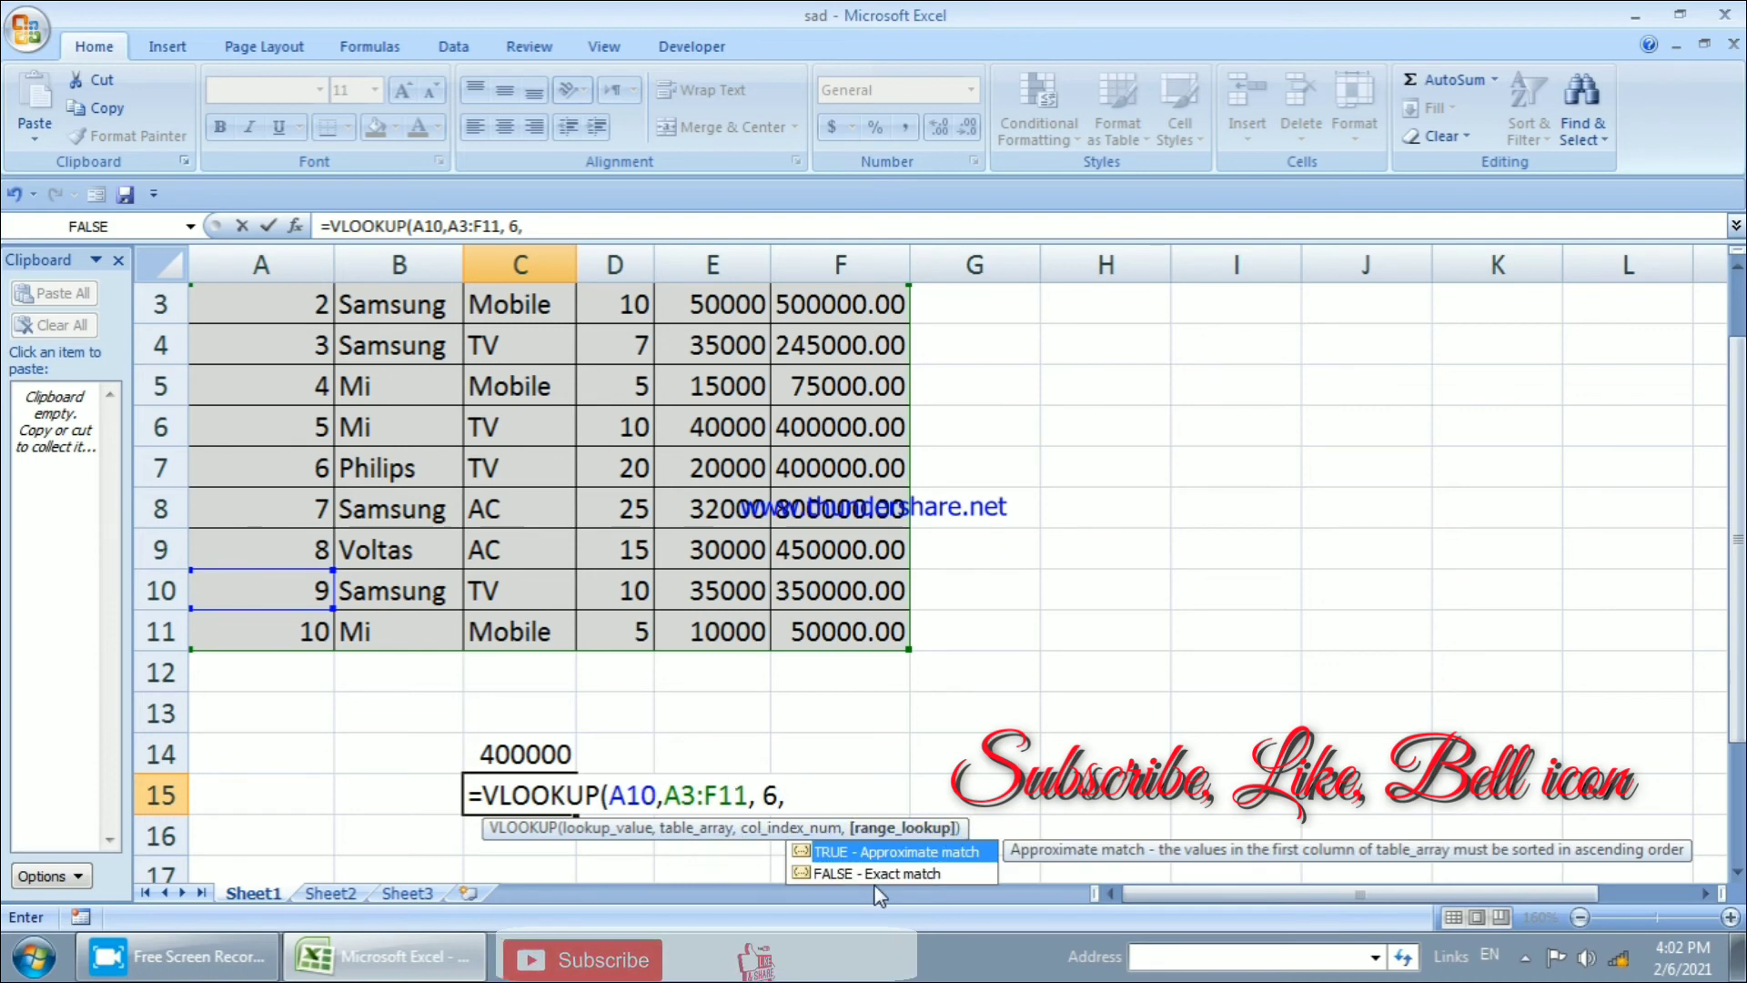
text(()
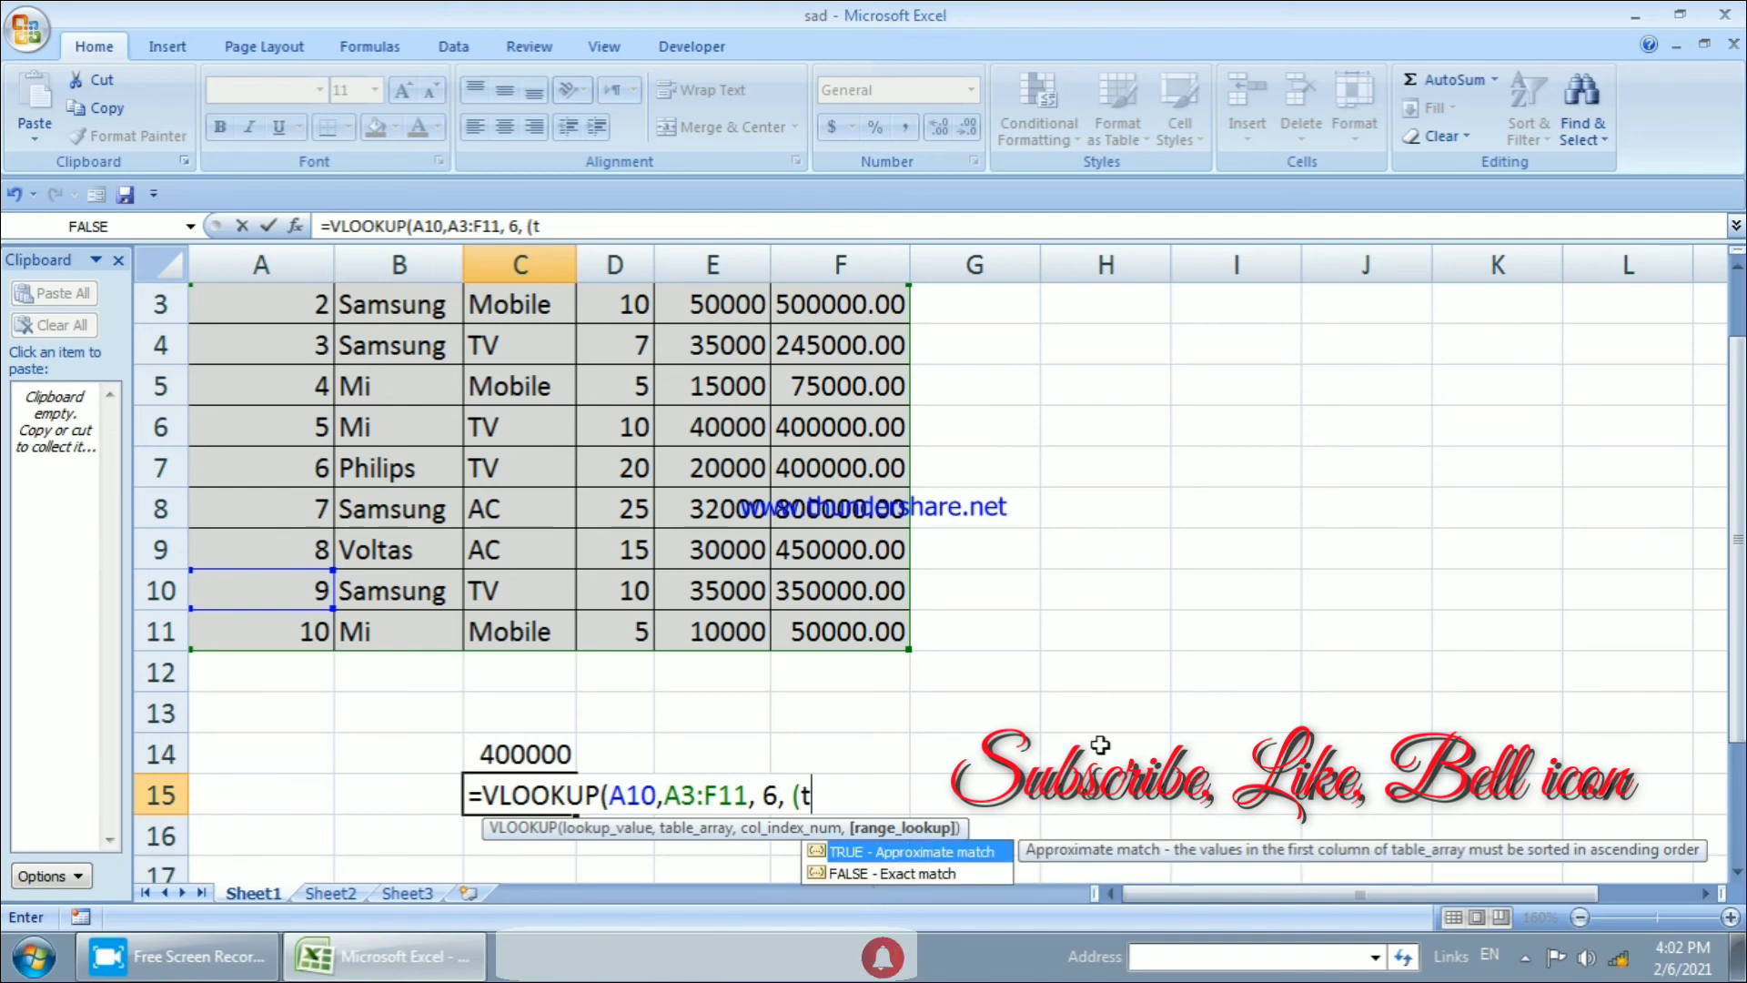
text(true)
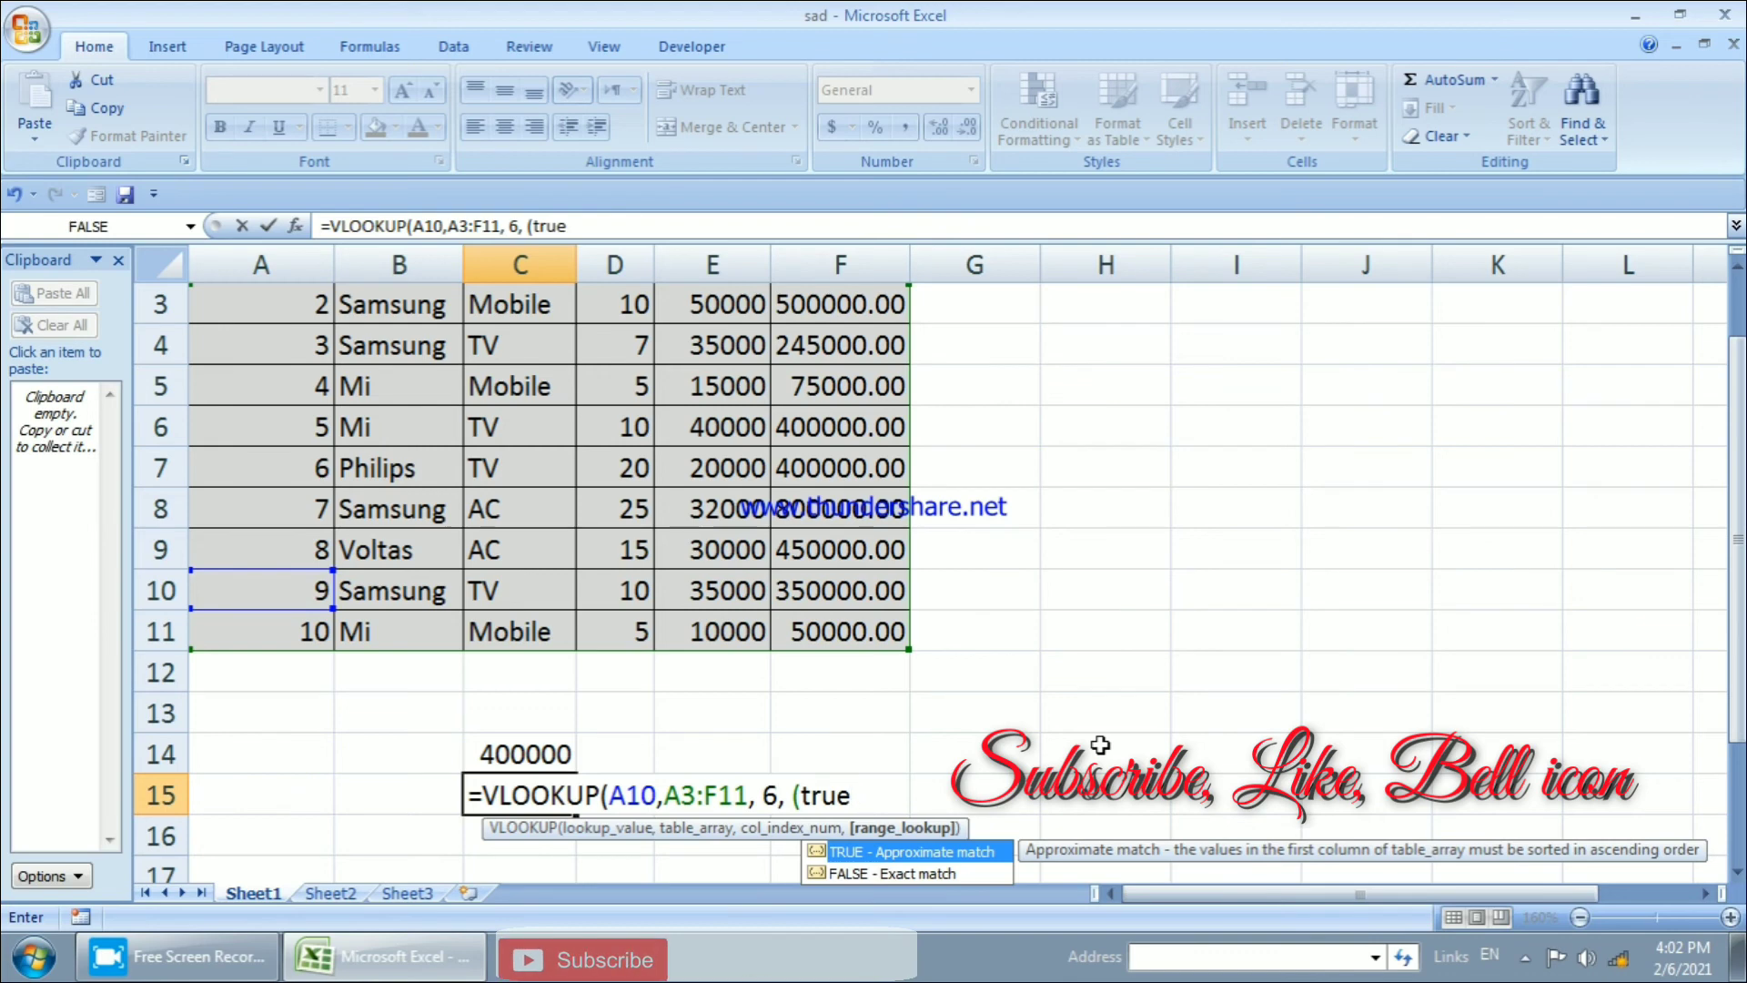
text())
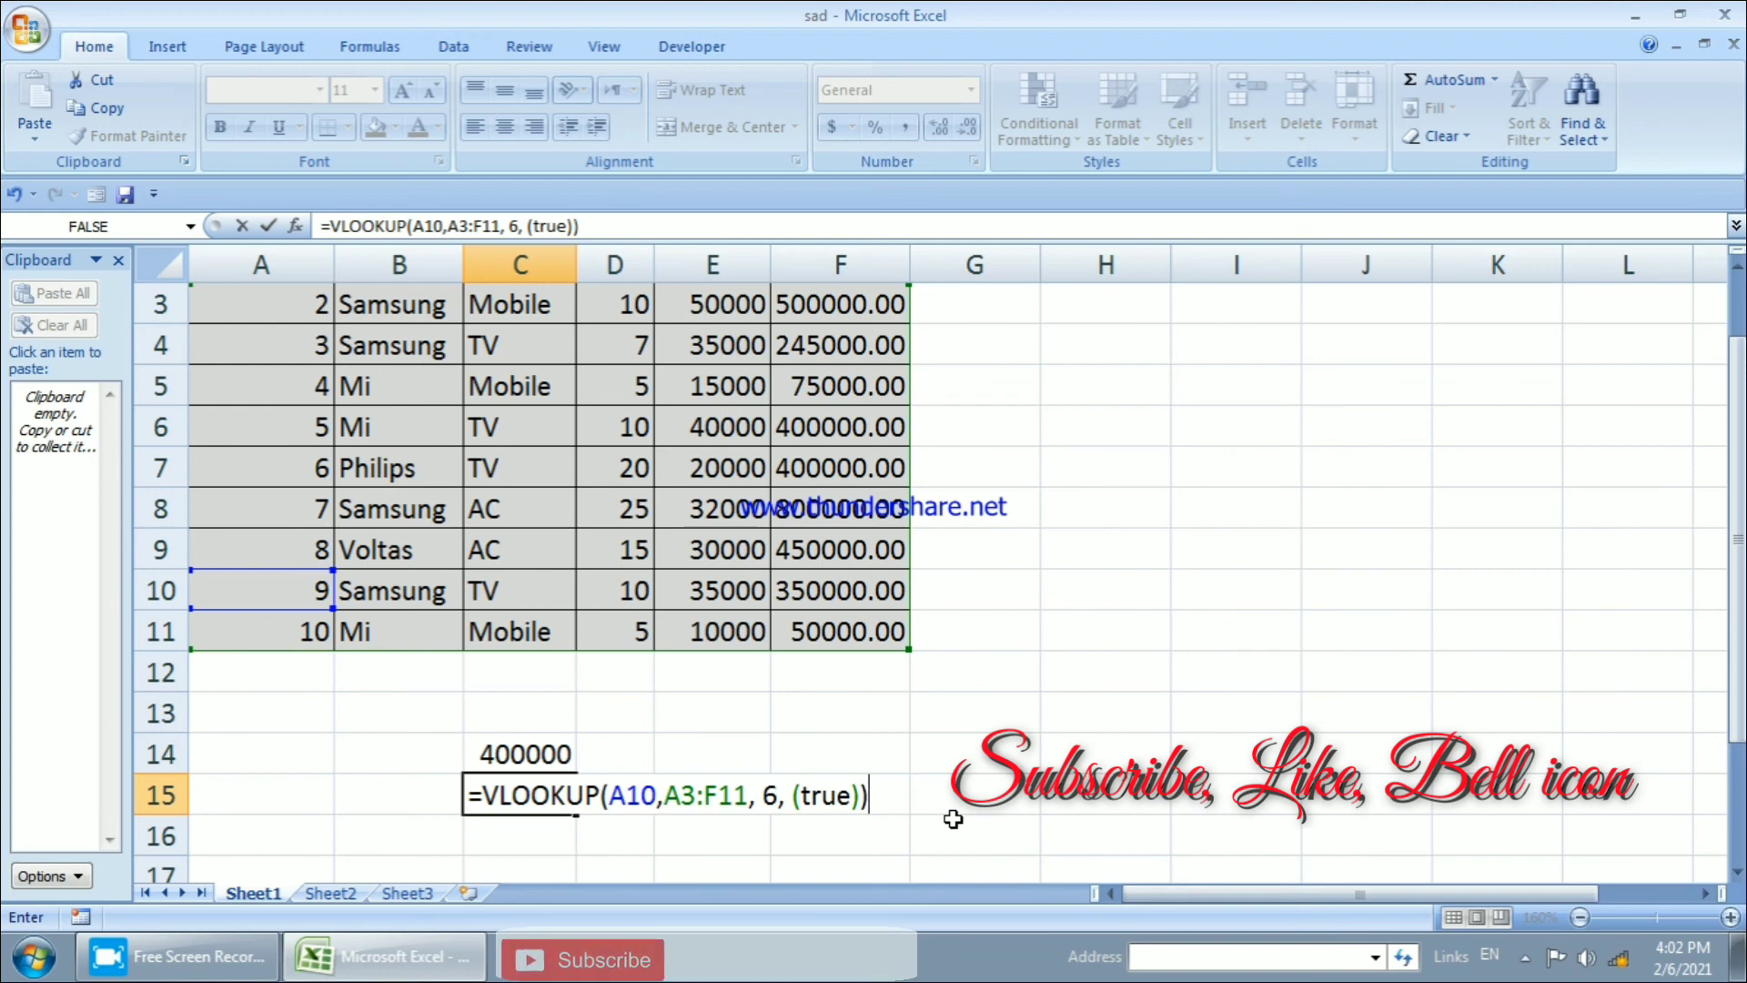
key(Return)
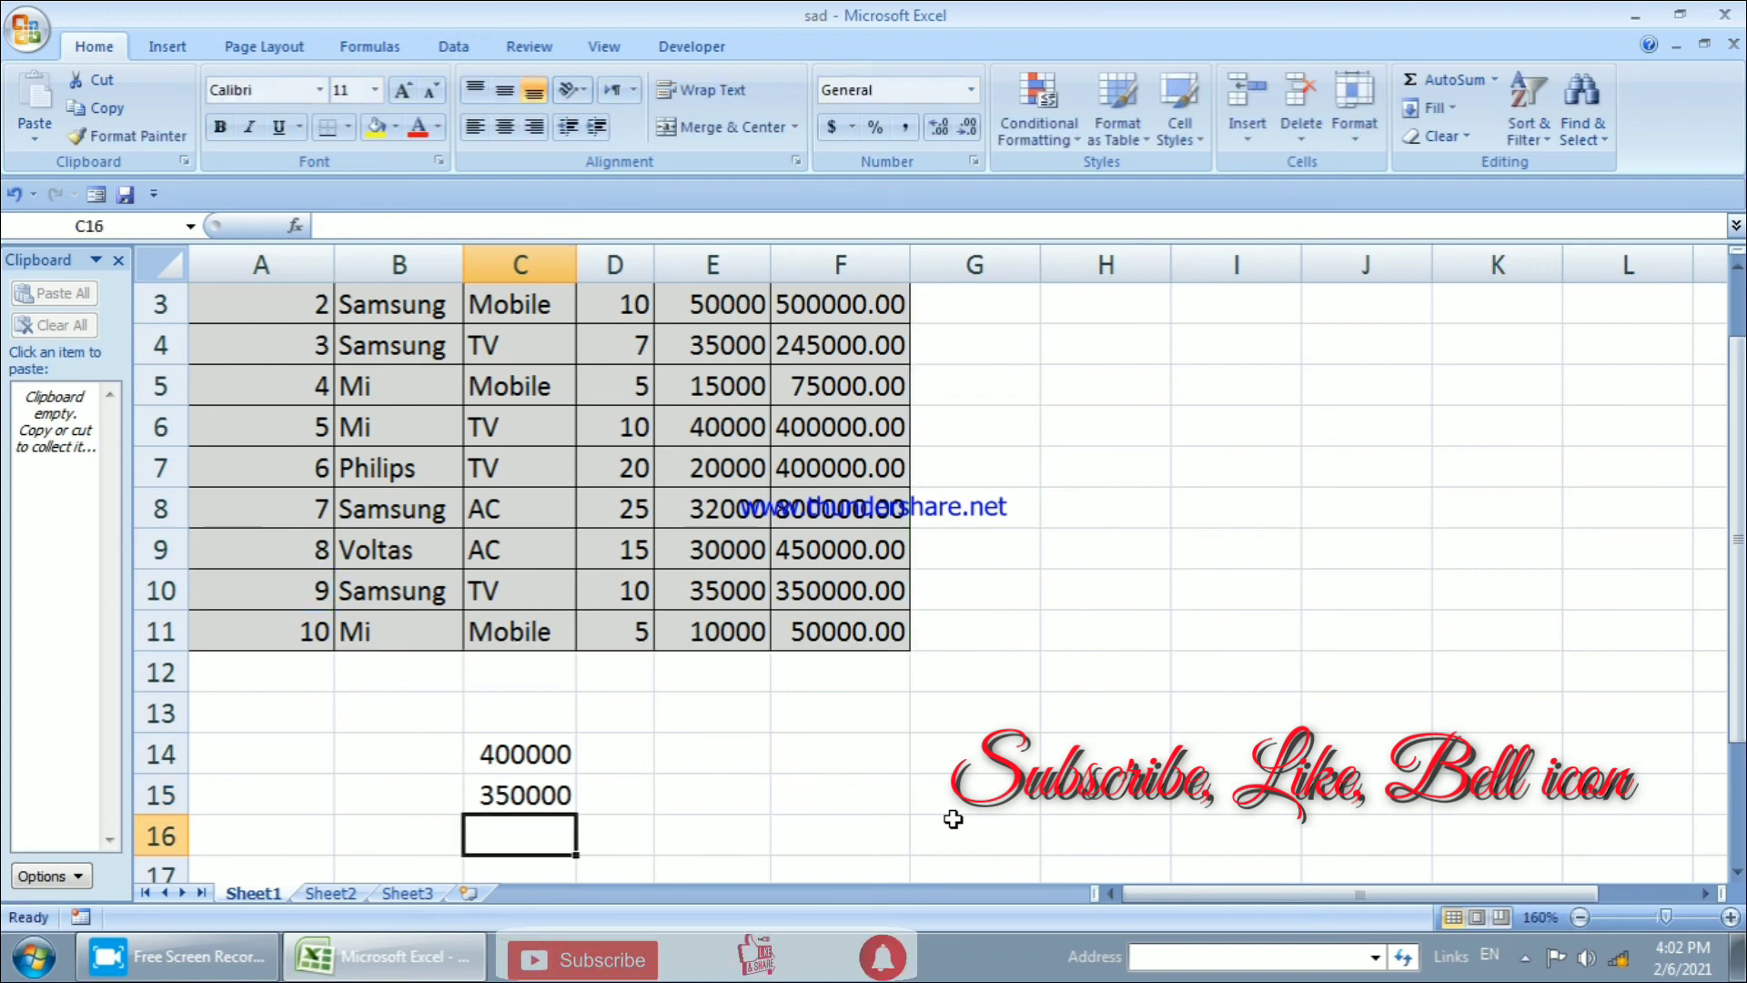
Compare the VLOOKUP formulas and results in cells C14 and C15.
click(549, 795)
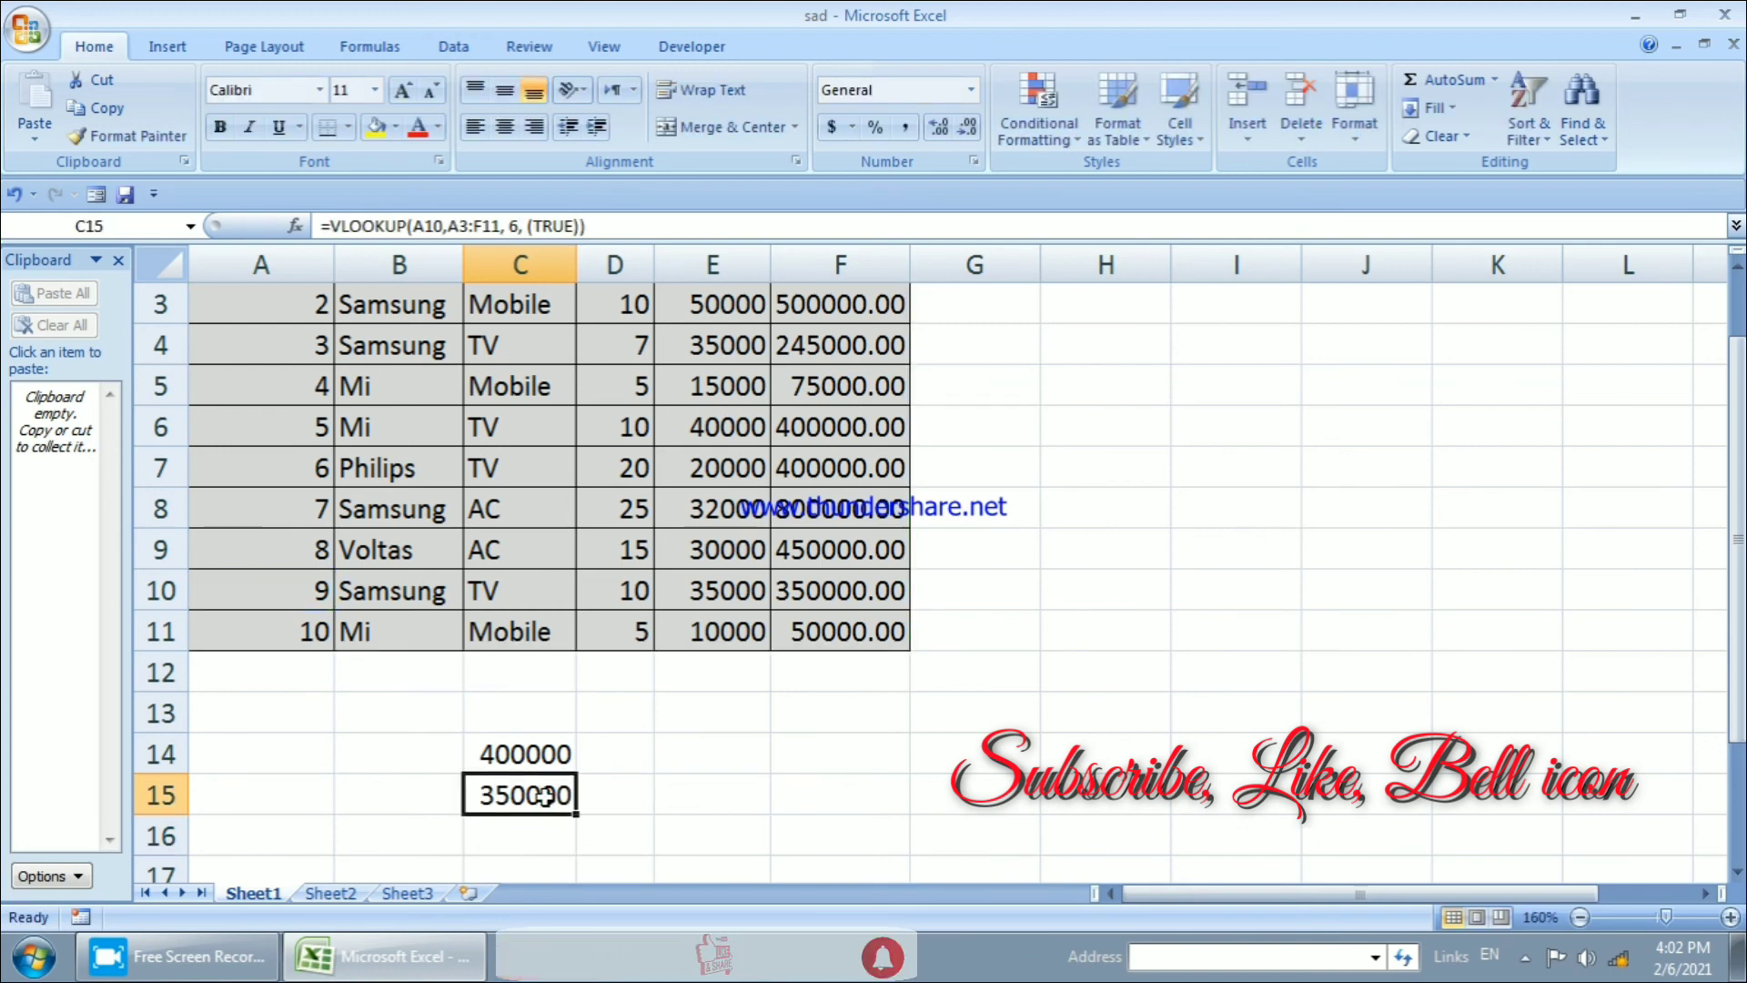
click(535, 743)
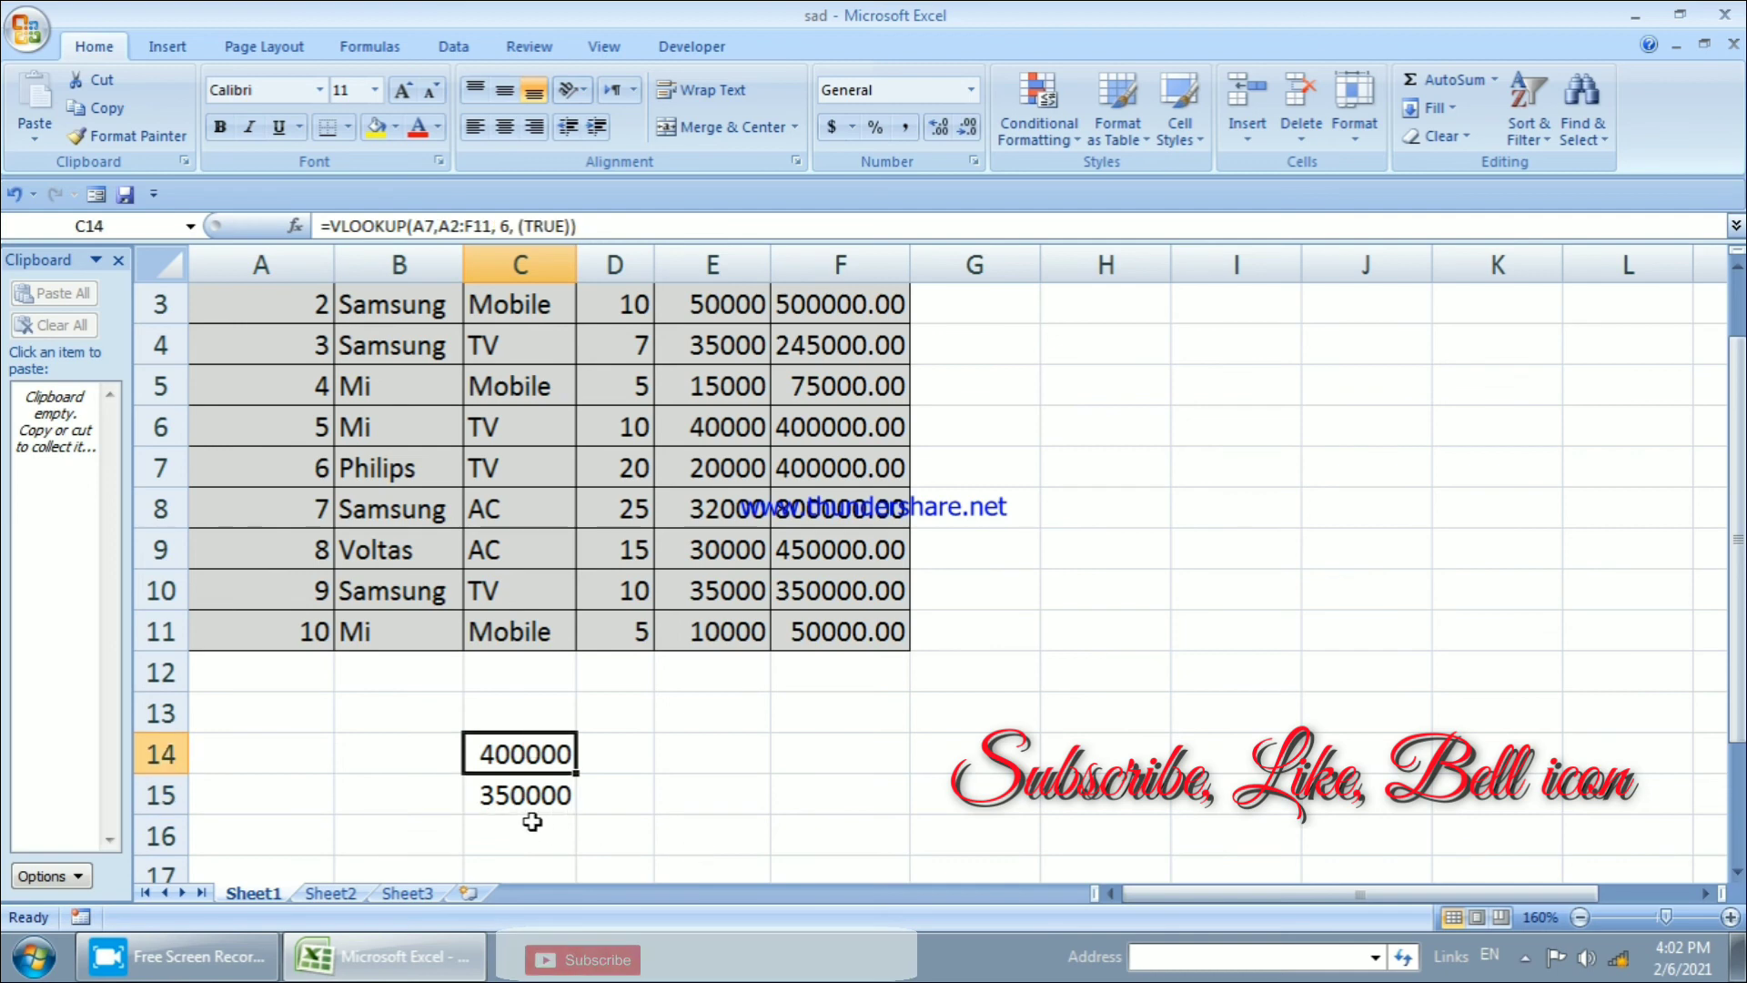
click(510, 796)
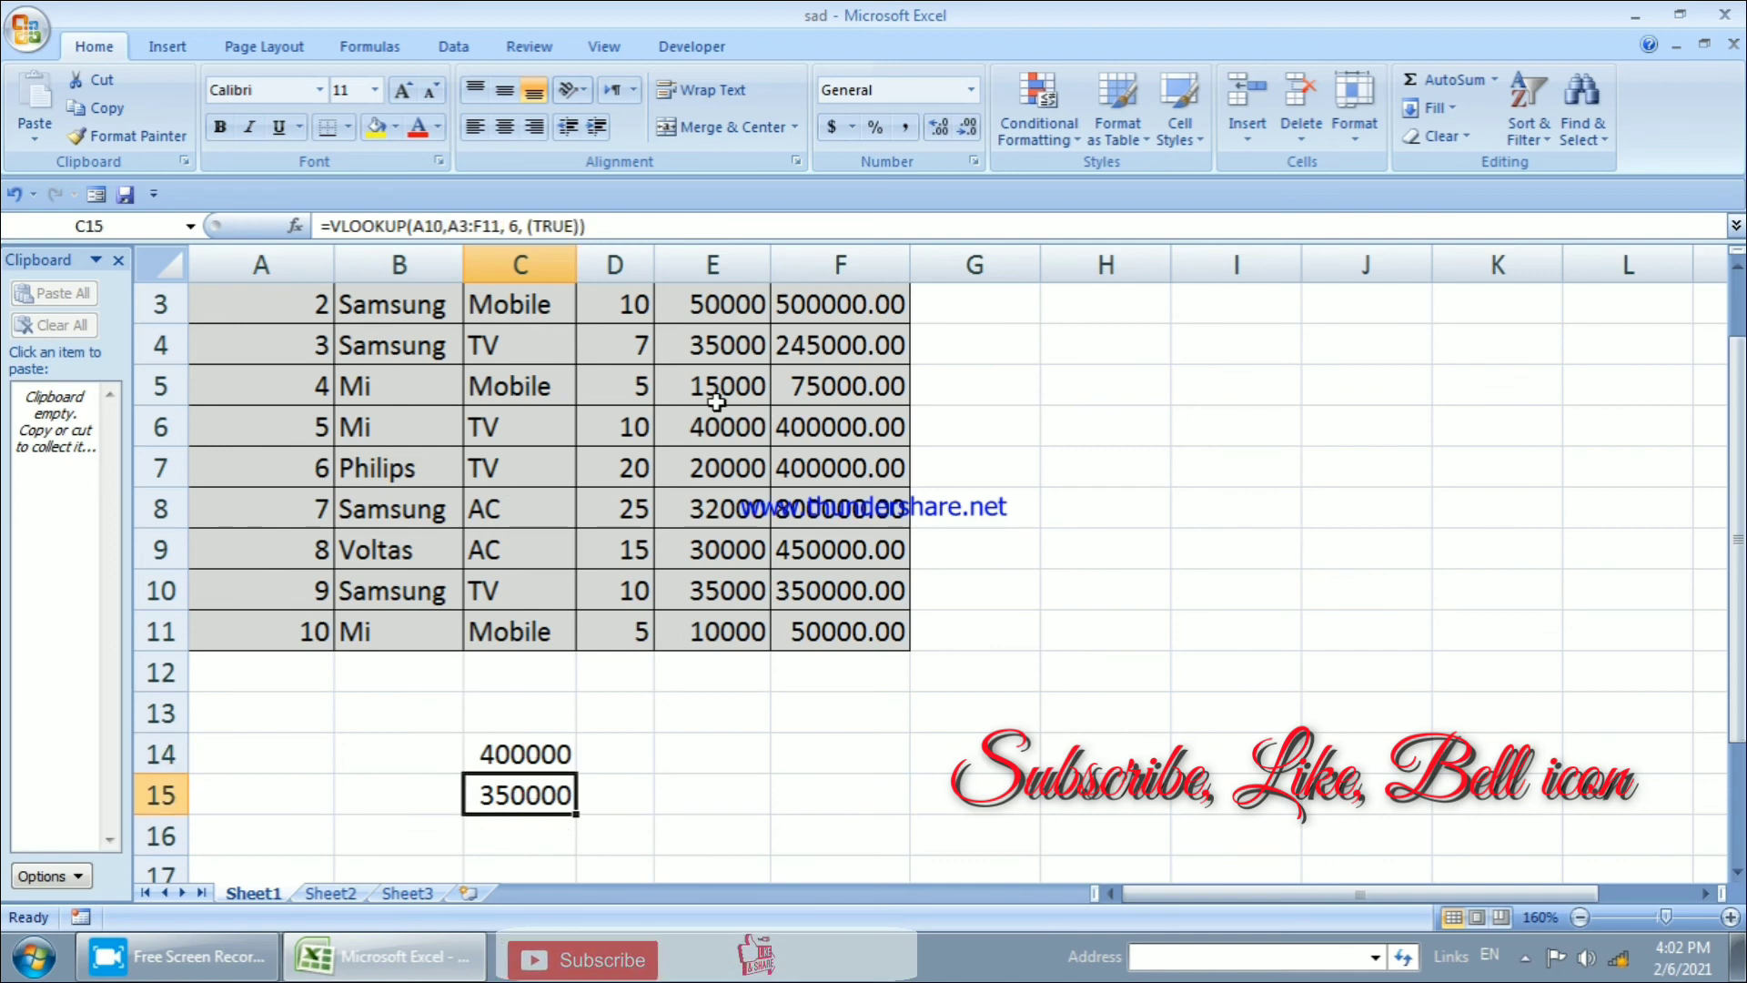